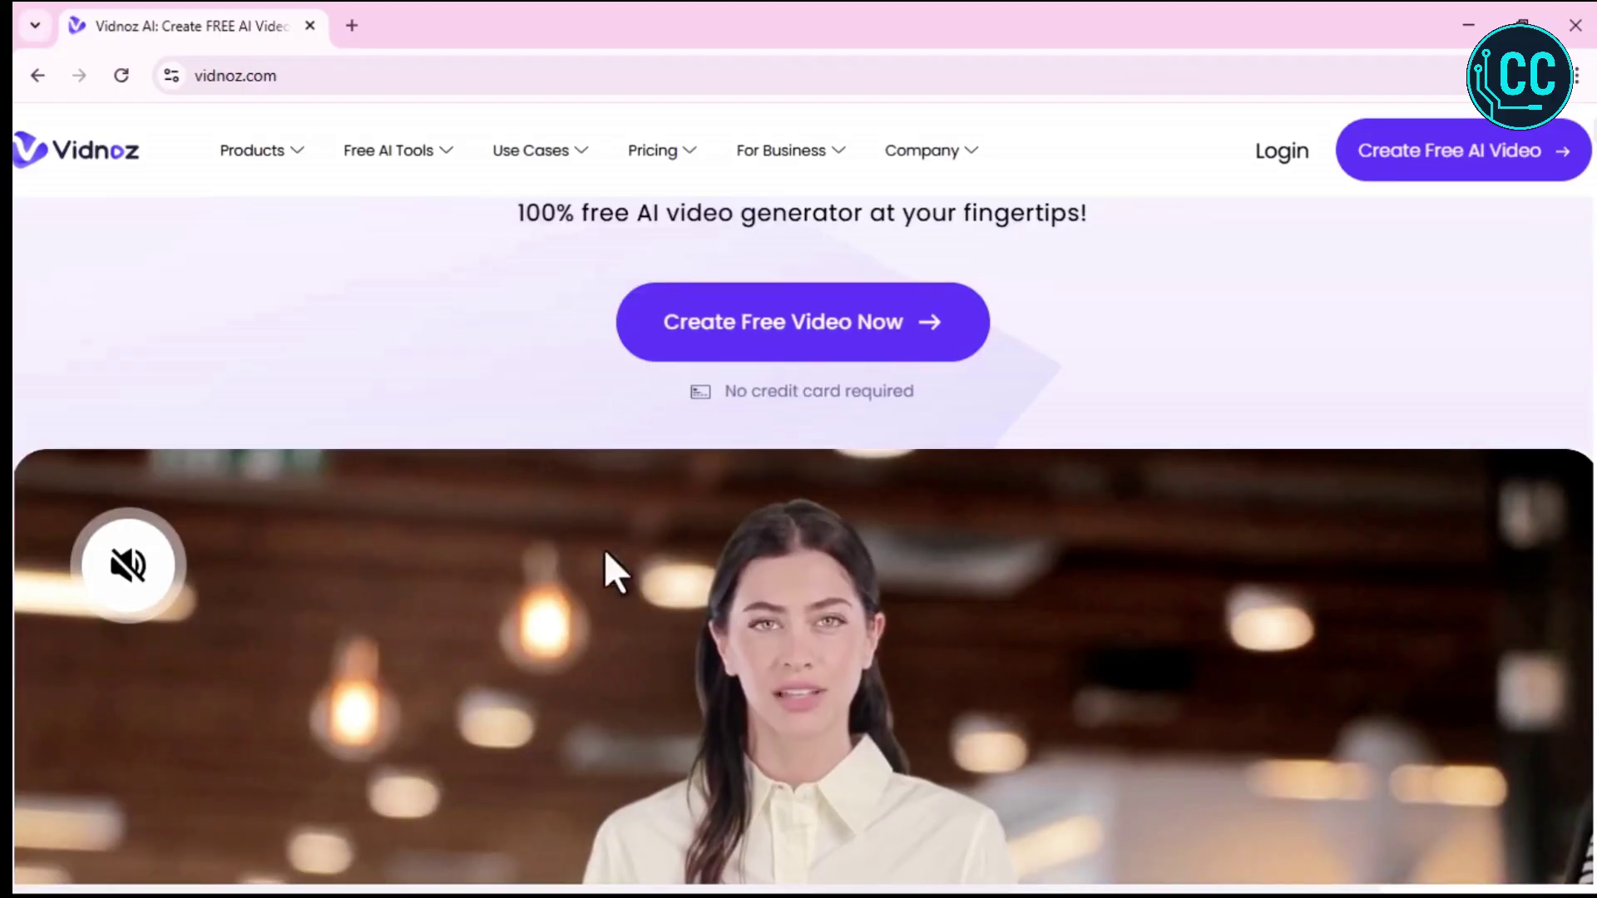
# Look through the Vidnoz homepage, covering customer reviews, video use cases, creation steps and the first-video section
pyautogui.scroll(-5, 877, 621)
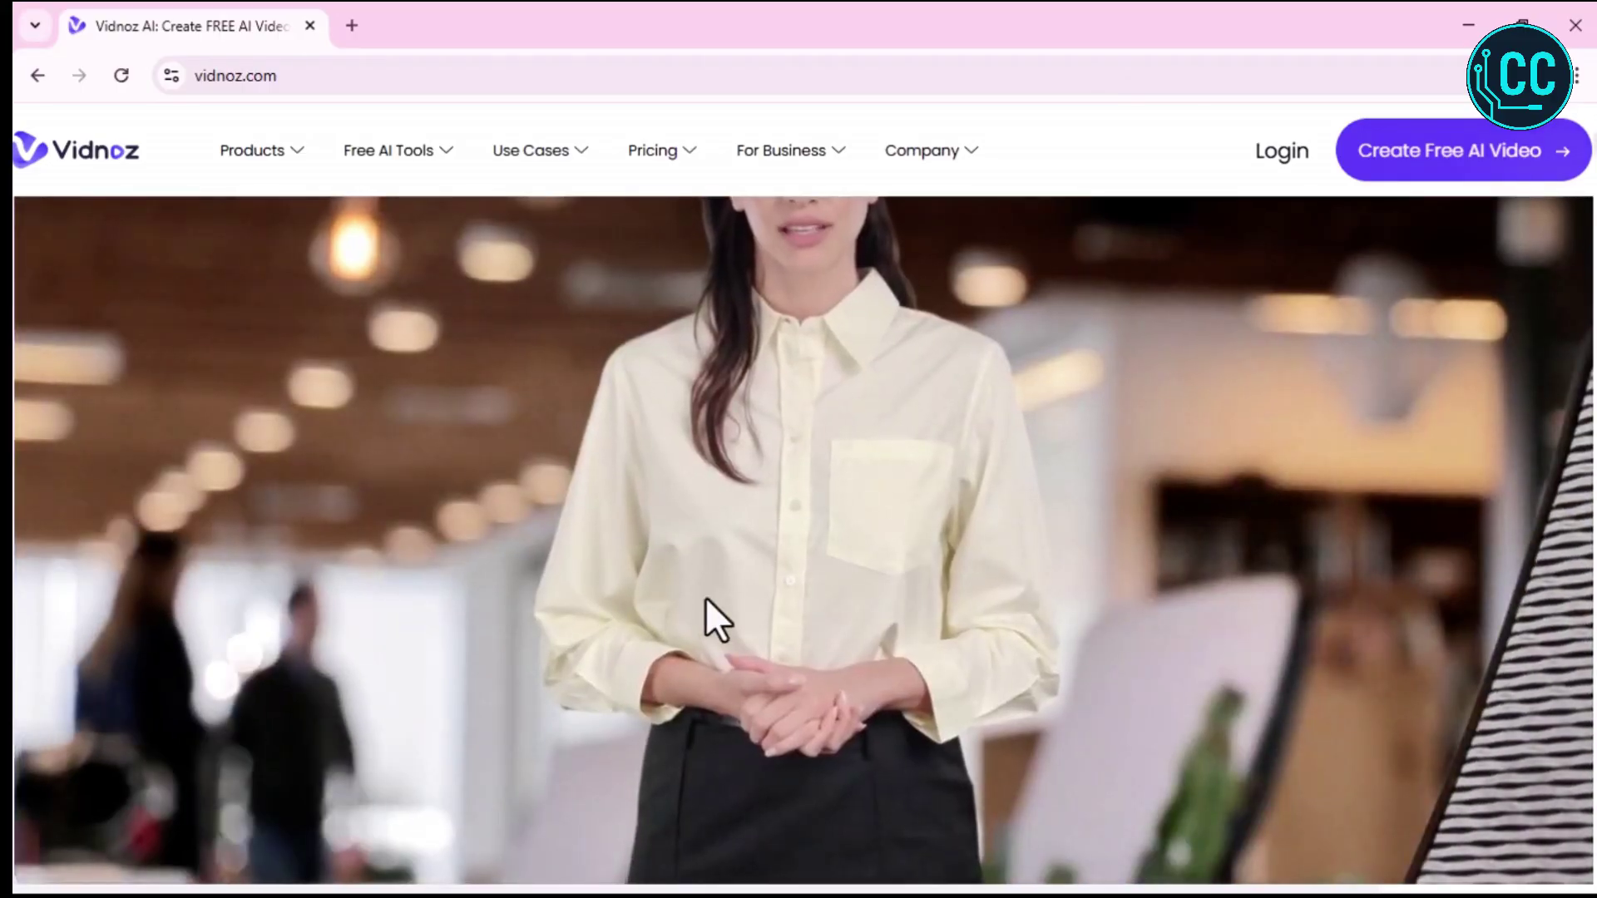
pyautogui.scroll(-4, 706, 598)
pyautogui.scroll(-5, 705, 599)
pyautogui.scroll(-5, 705, 596)
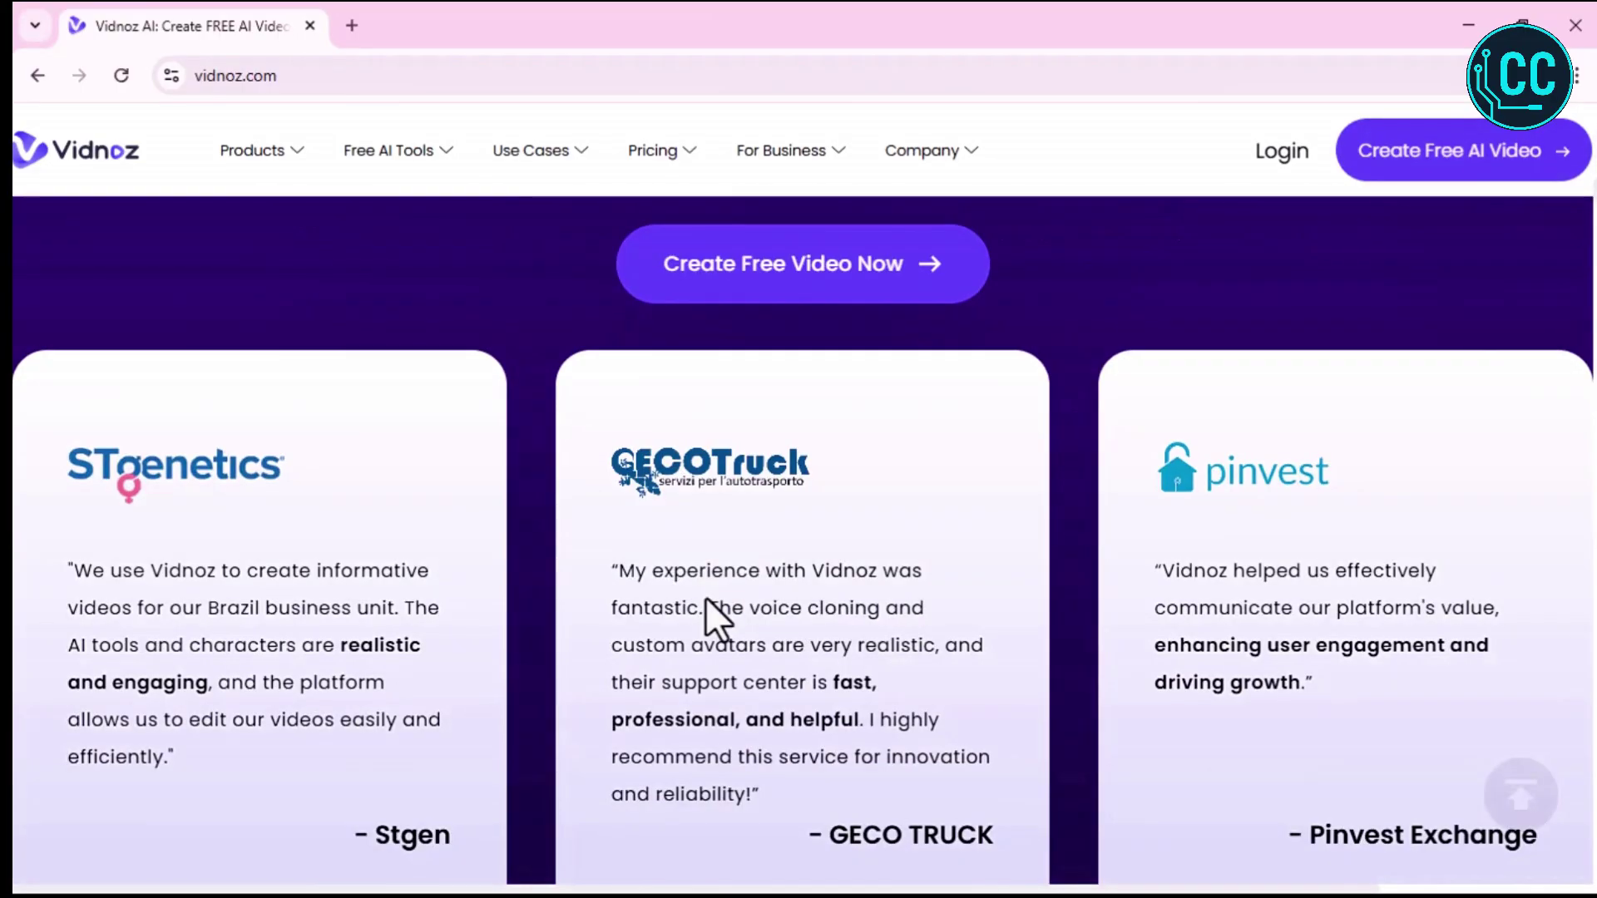
pyautogui.scroll(-5, 706, 612)
pyautogui.scroll(-5, 561, 605)
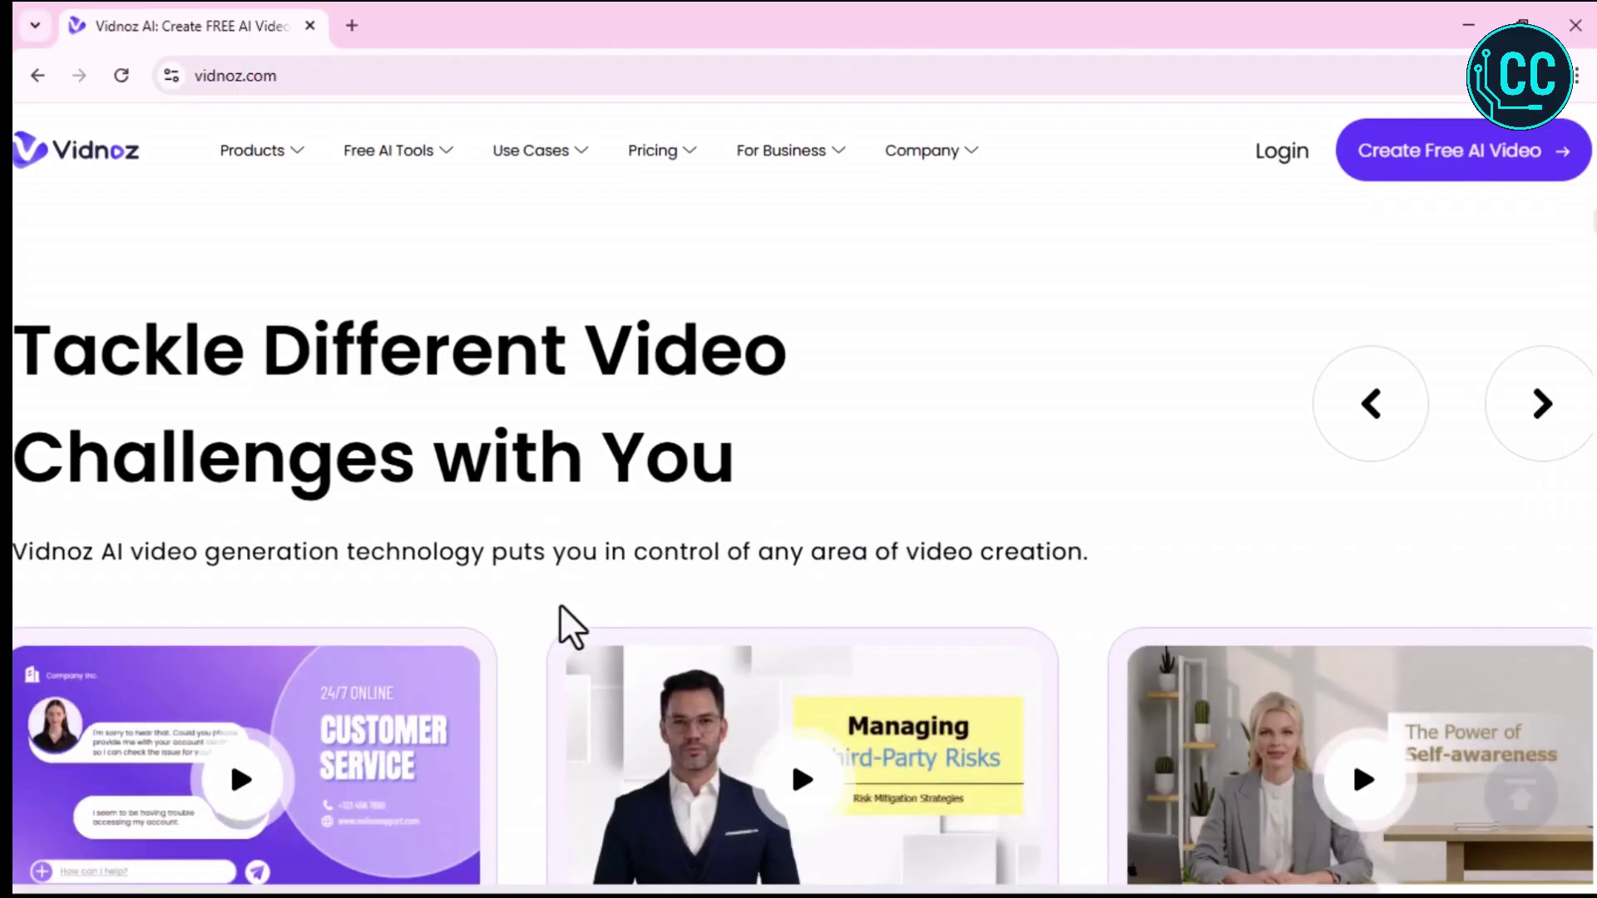
pyautogui.scroll(-5, 561, 605)
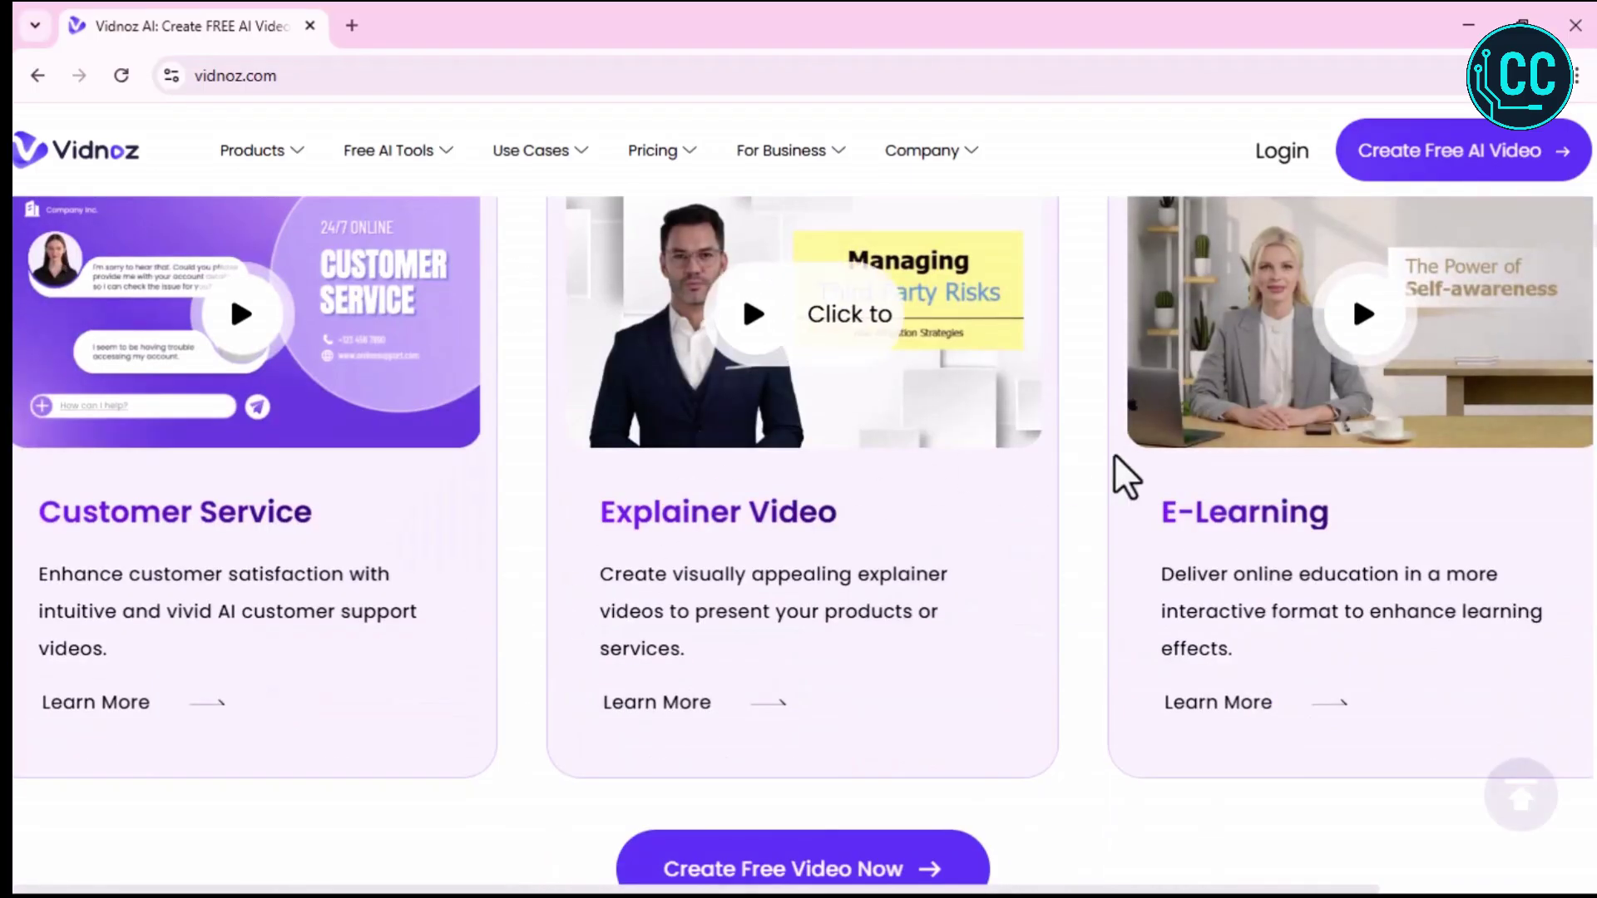
pyautogui.scroll(-5, 837, 578)
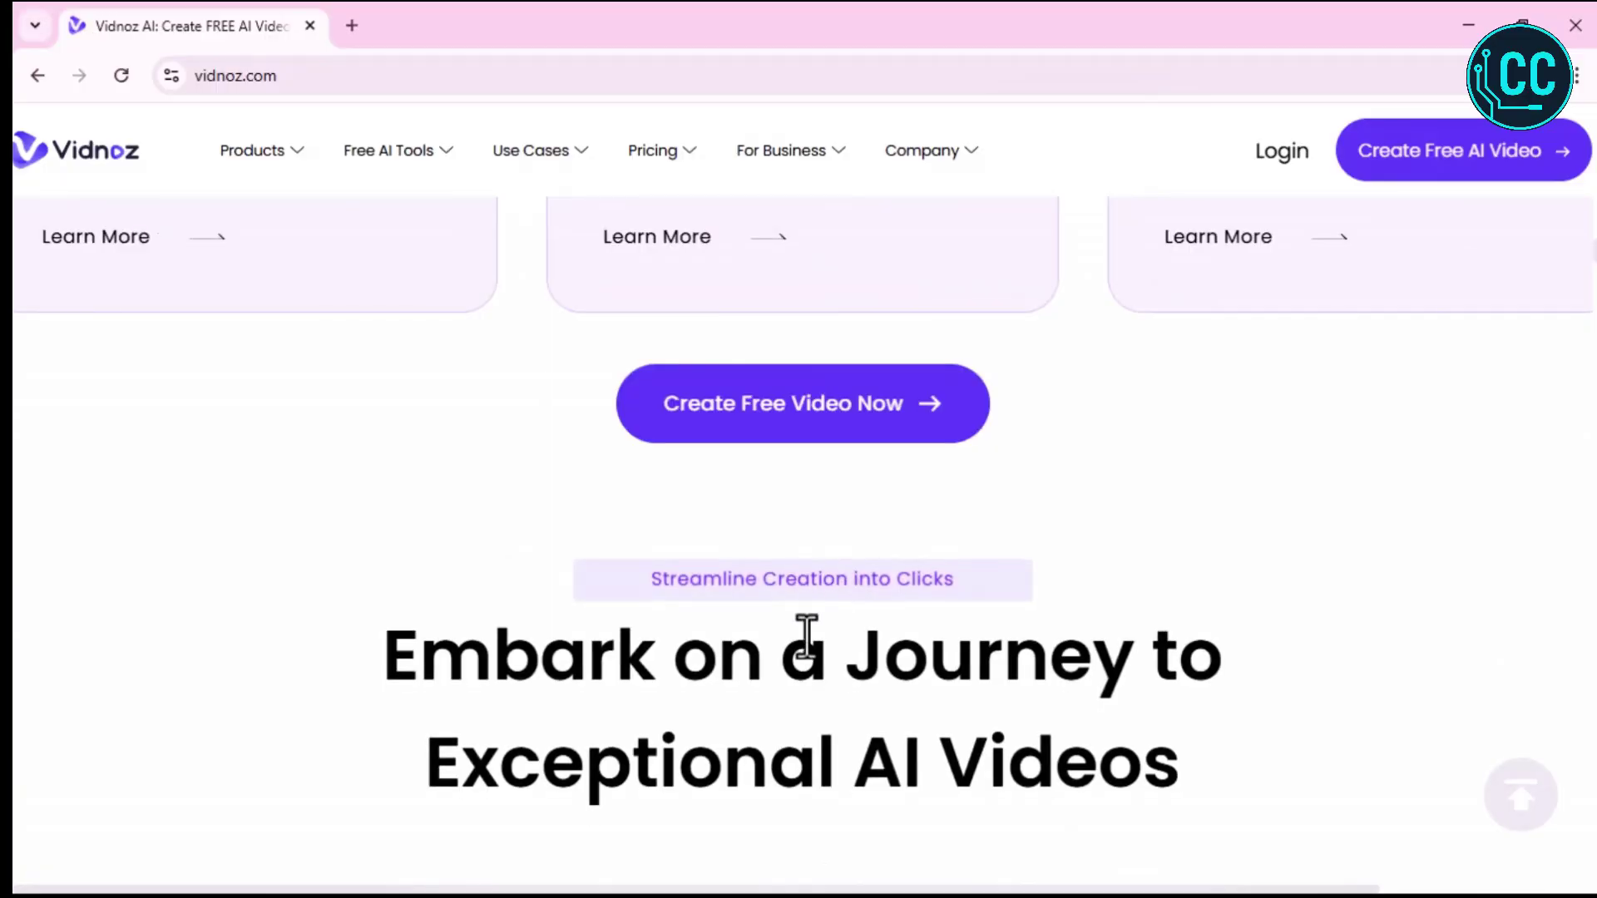
pyautogui.scroll(-5, 806, 638)
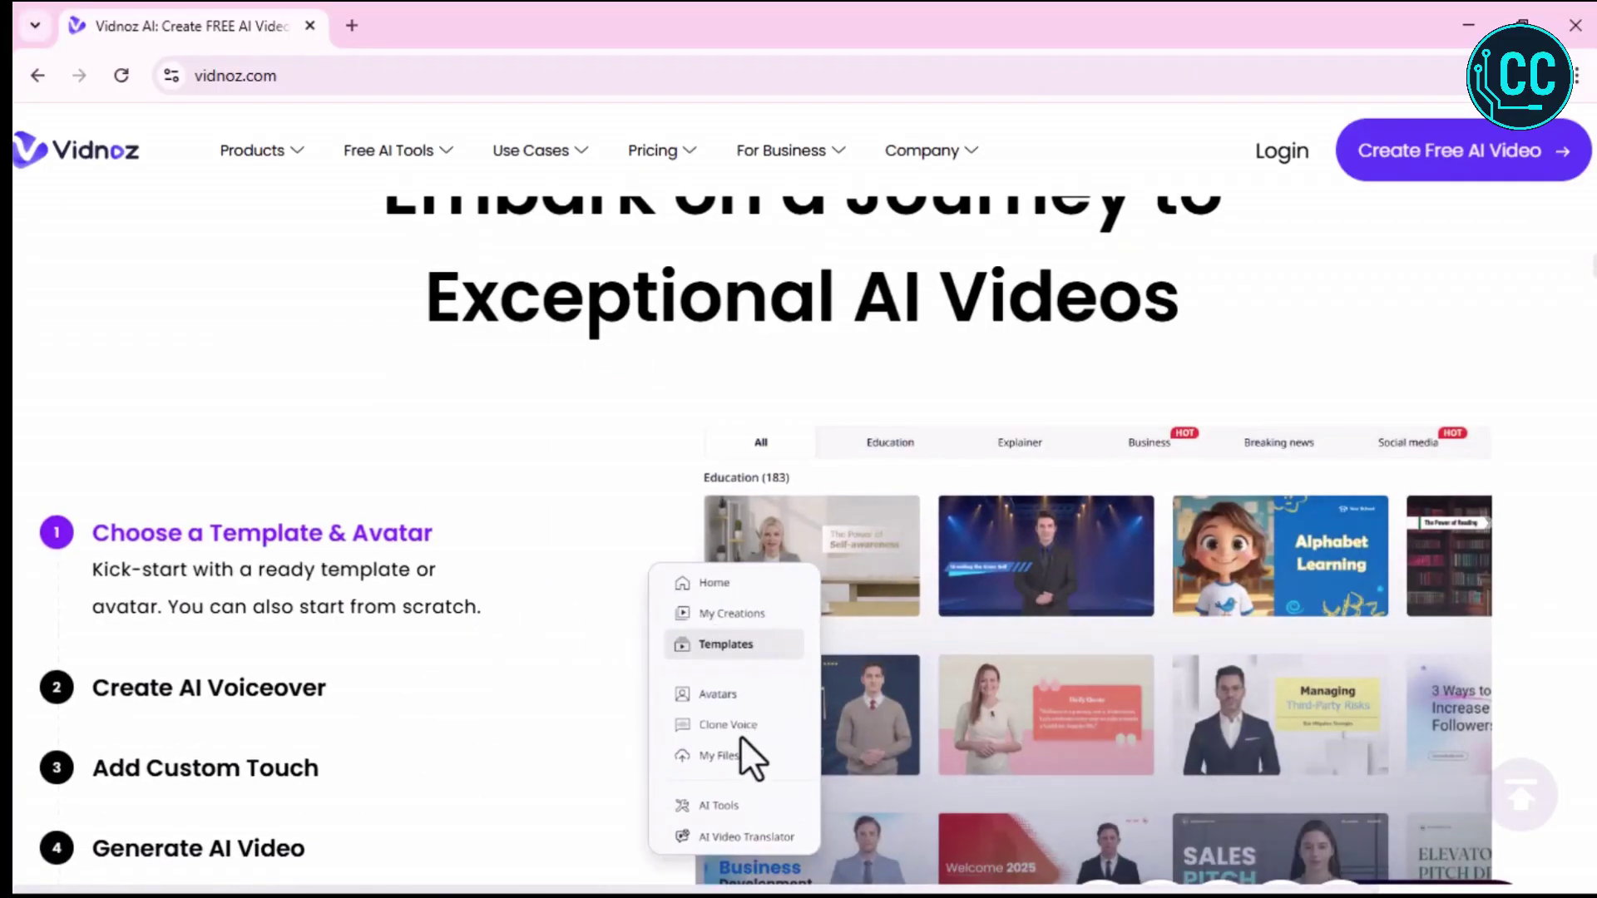
pyautogui.scroll(-10, 404, 676)
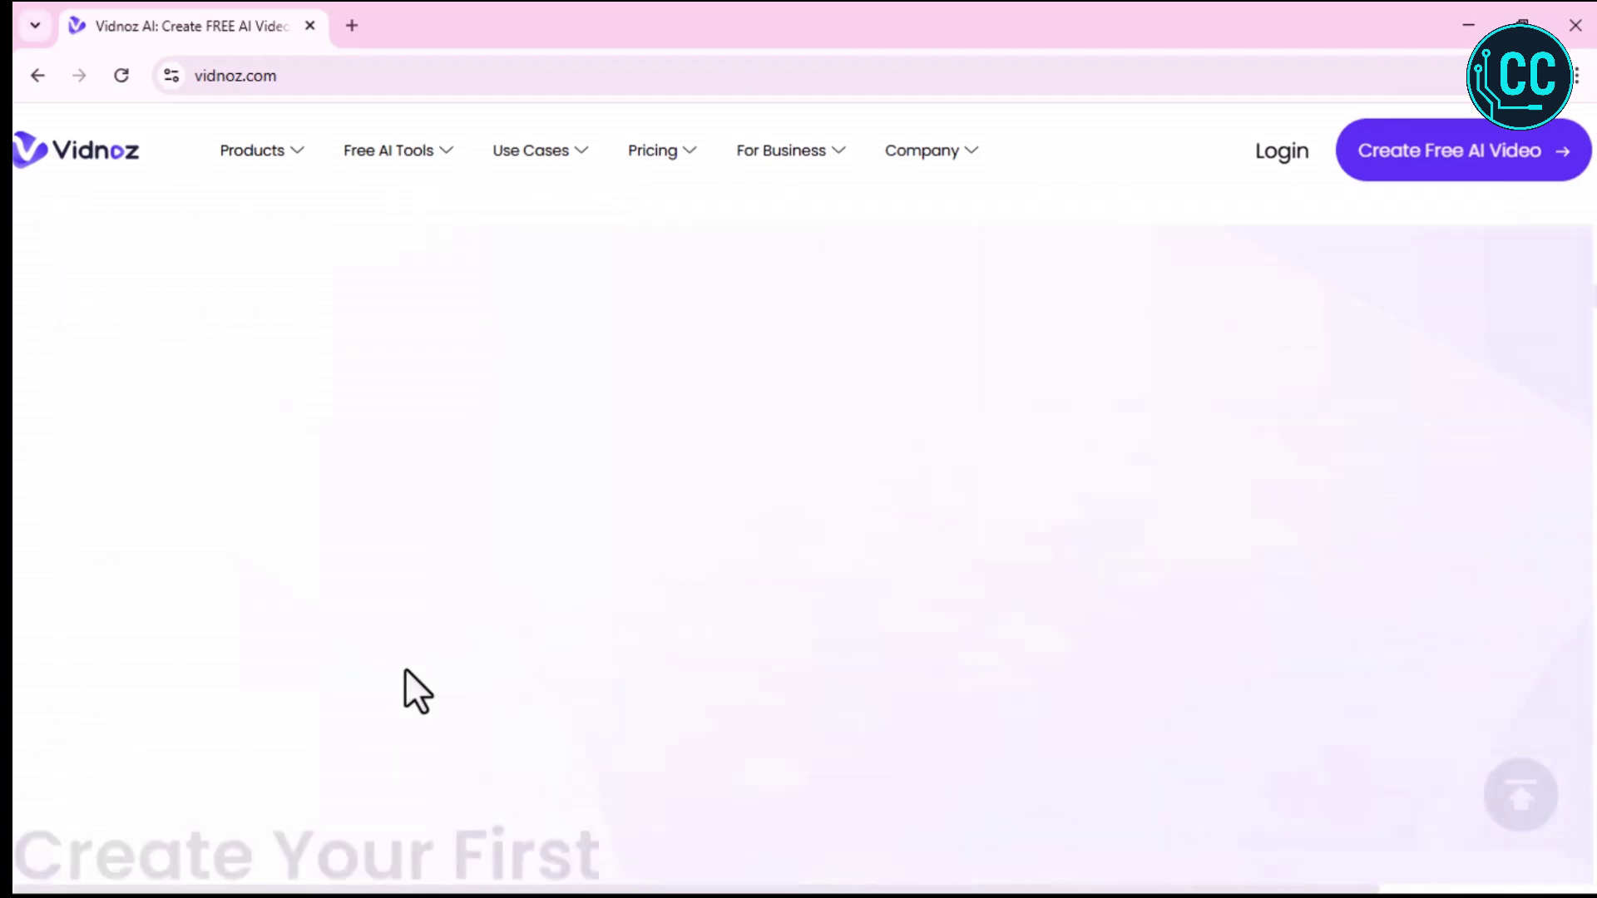
pyautogui.scroll(-10, 406, 669)
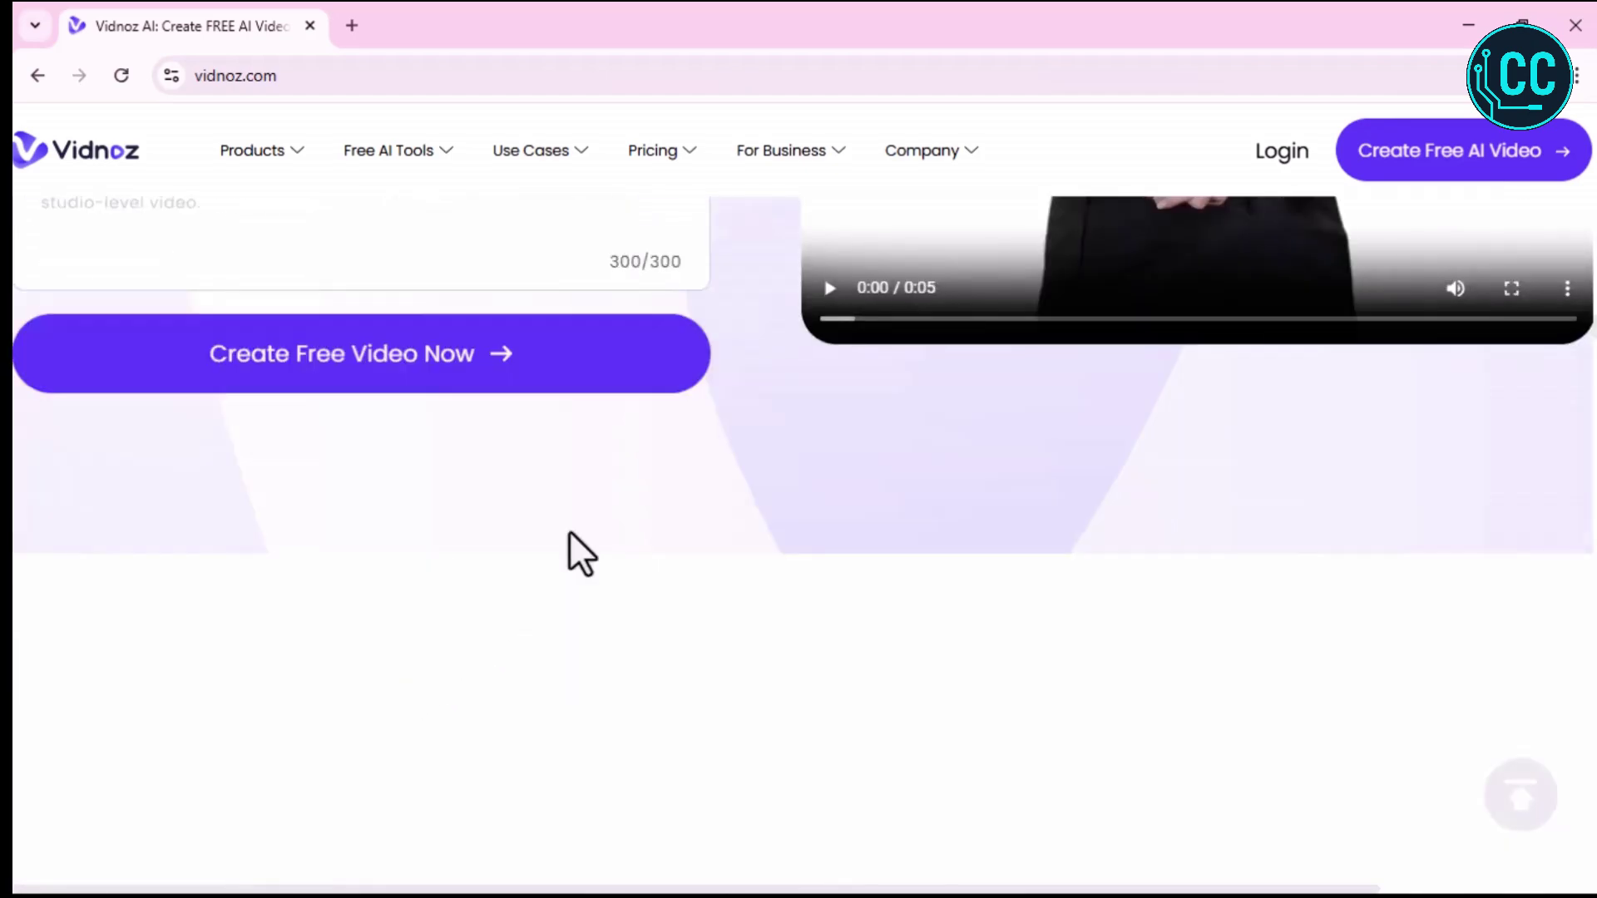
pyautogui.scroll(5, 832, 420)
pyautogui.scroll(5, 923, 426)
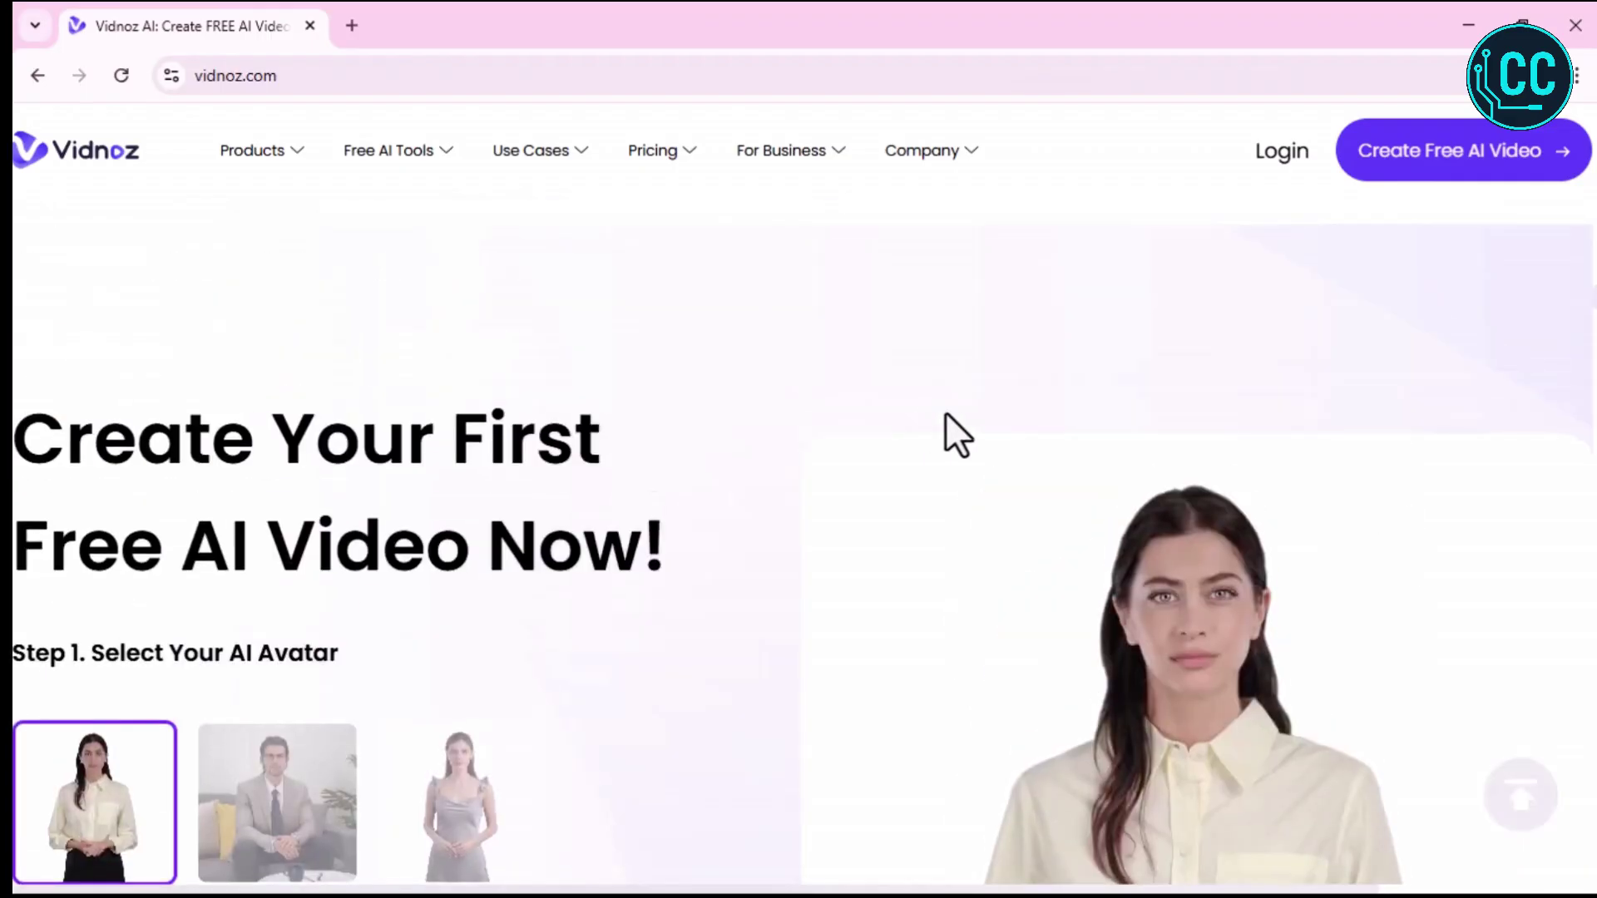
pyautogui.scroll(20, 1028, 527)
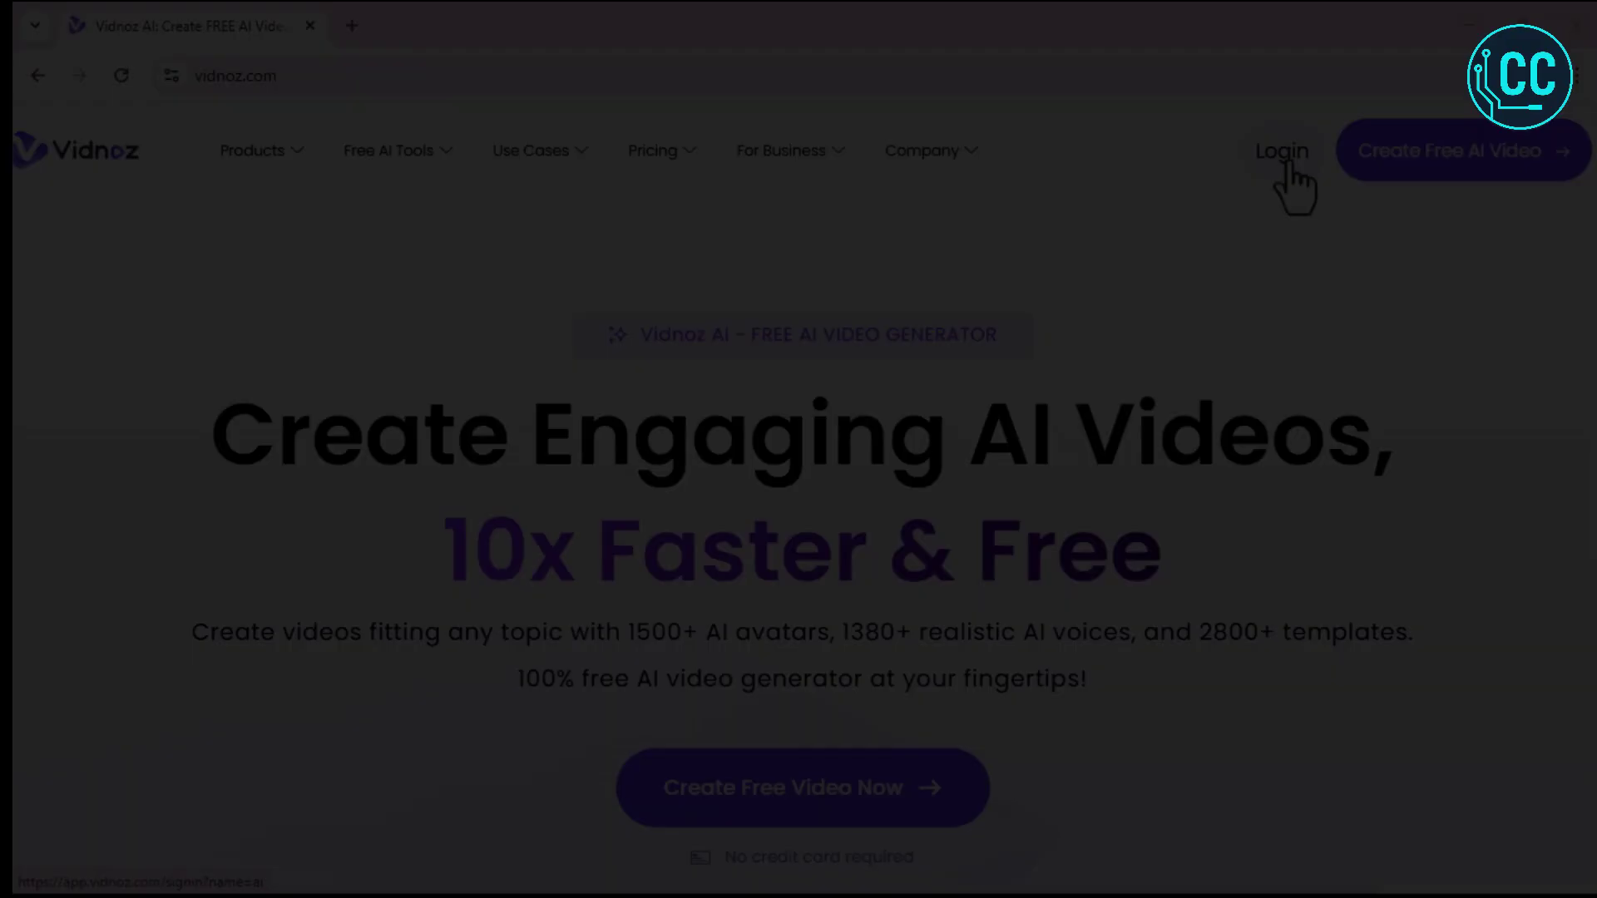
# Log in to Vidnoz with the existing Google account and approve the sign-in
pyautogui.click(1285, 164)
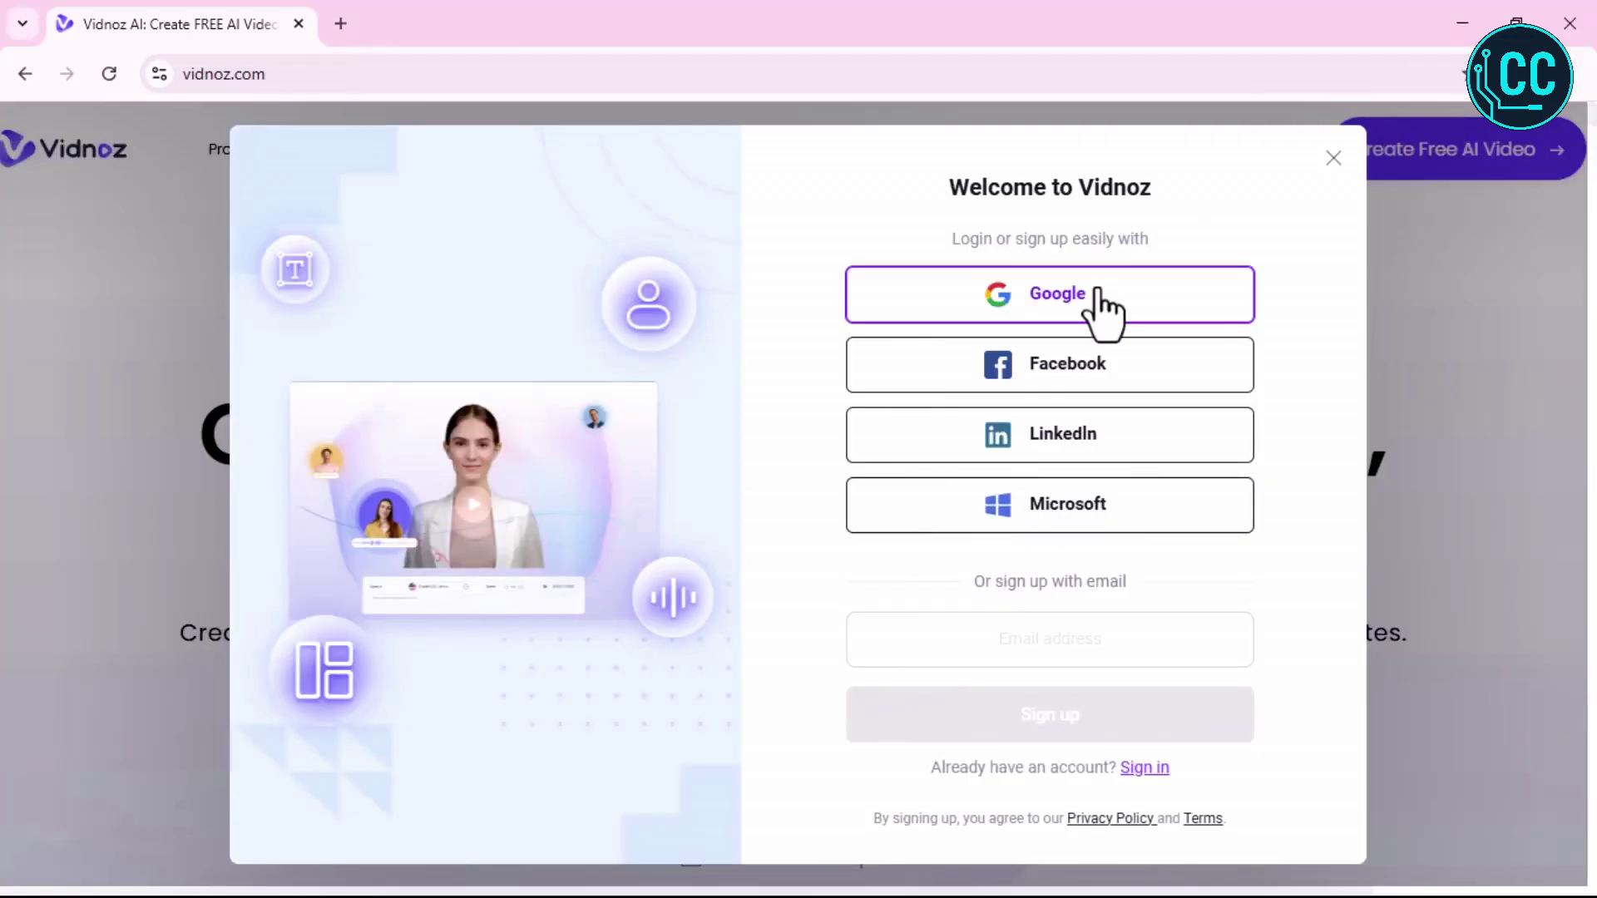
pyautogui.click(1103, 313)
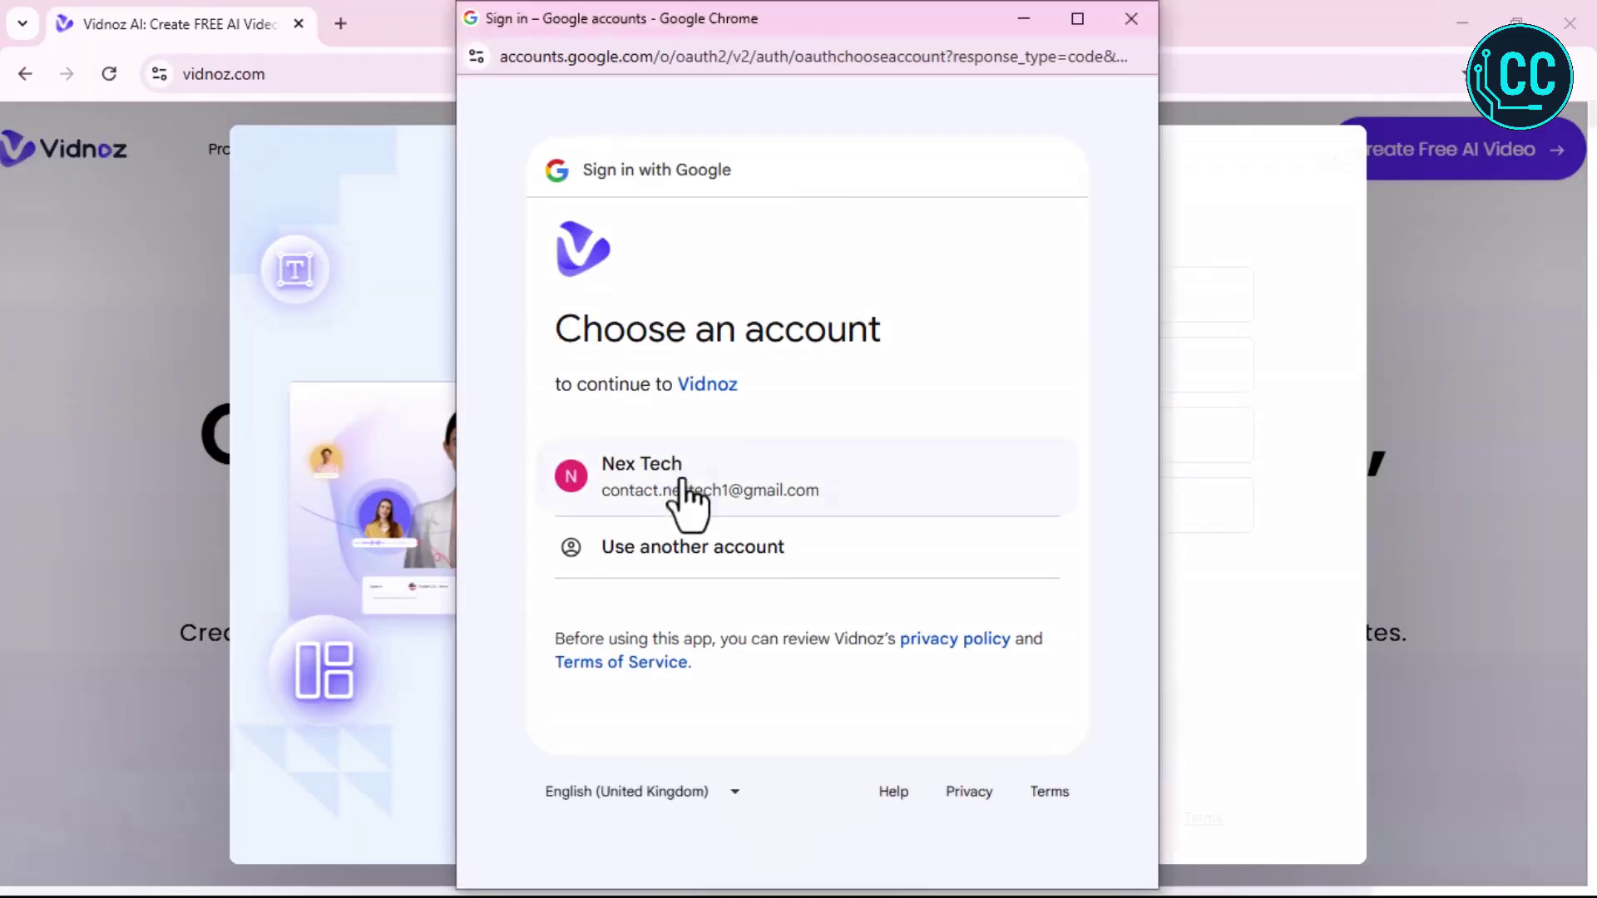
pyautogui.click(675, 475)
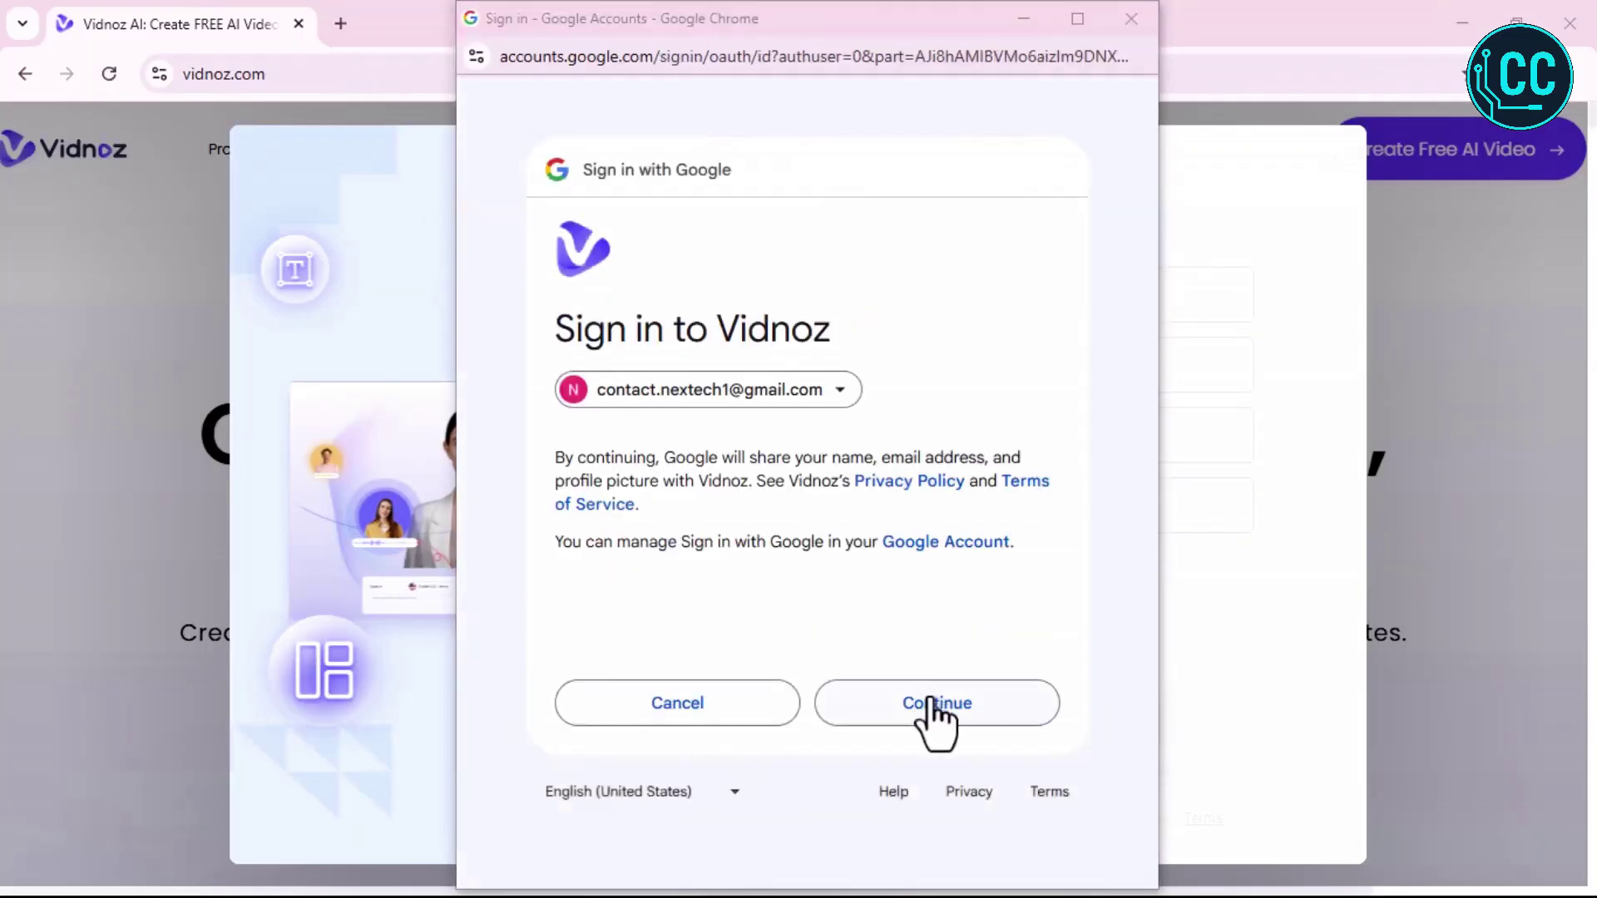
pyautogui.click(931, 703)
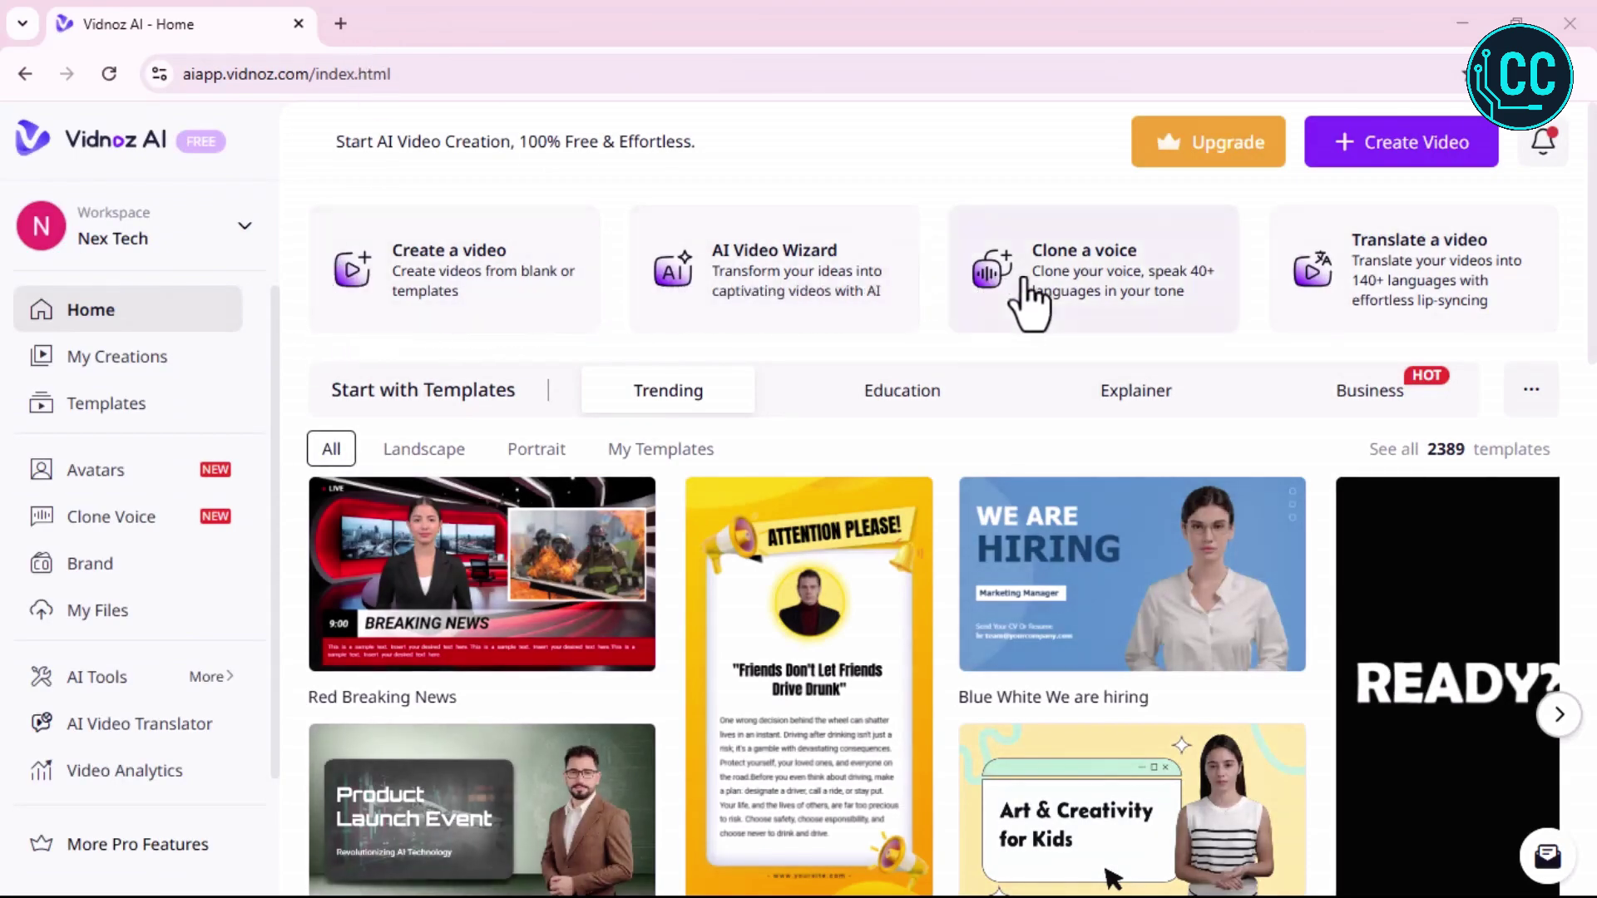
# Look over the dashboard's templates and avatars, and start a new text-to-speech video without a template
pyautogui.scroll(-10, 1472, 315)
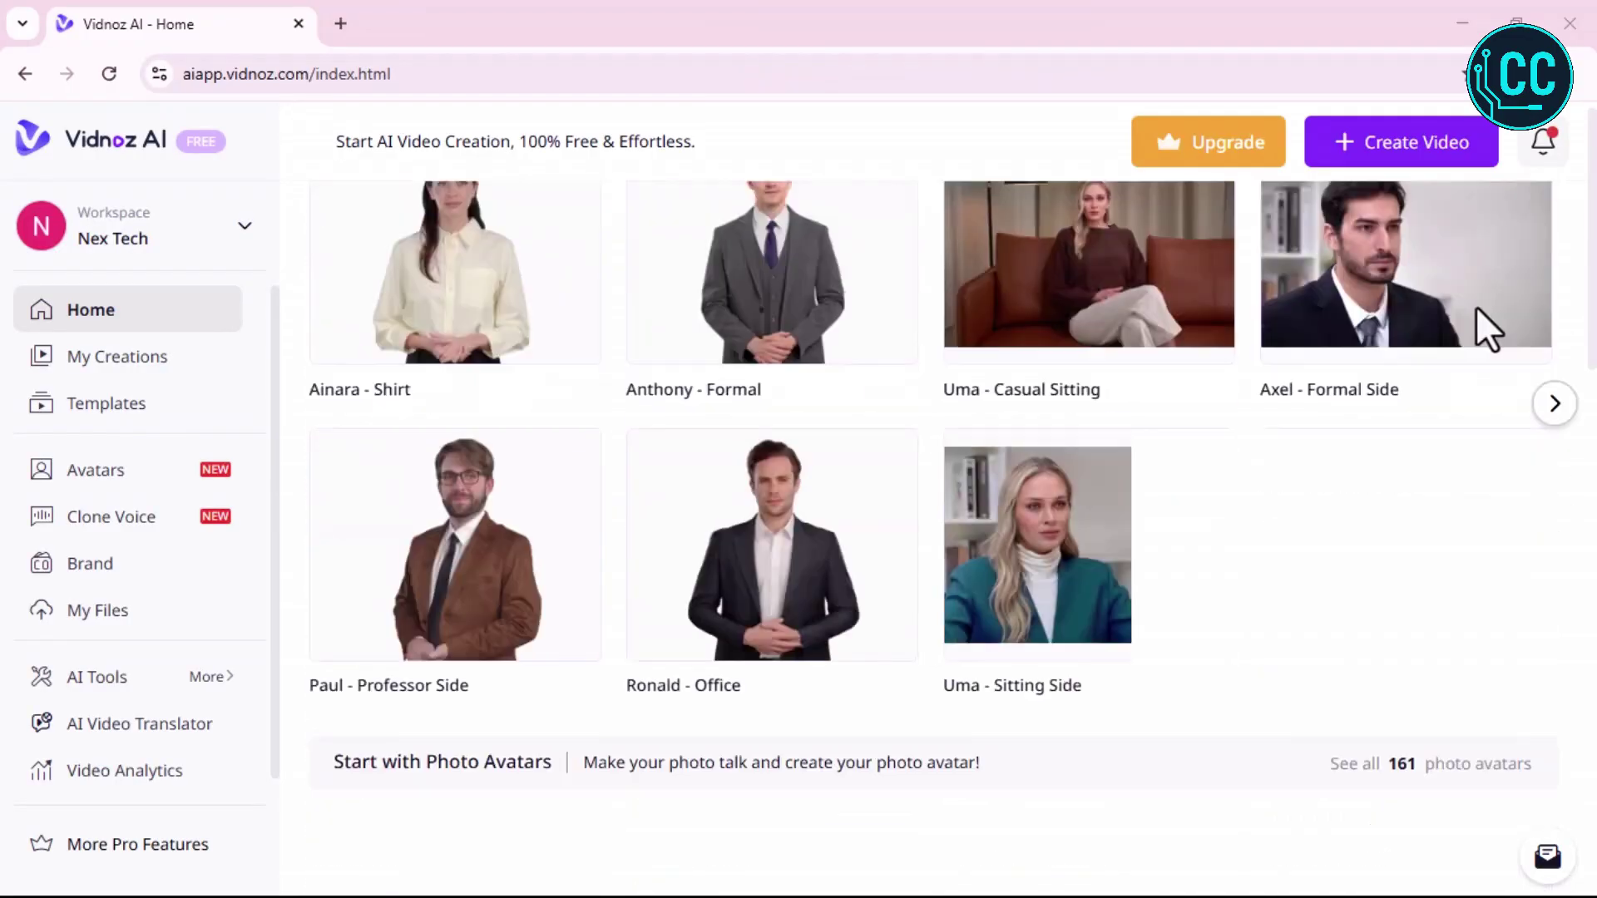
pyautogui.scroll(-2, 1472, 311)
pyautogui.scroll(8, 1461, 313)
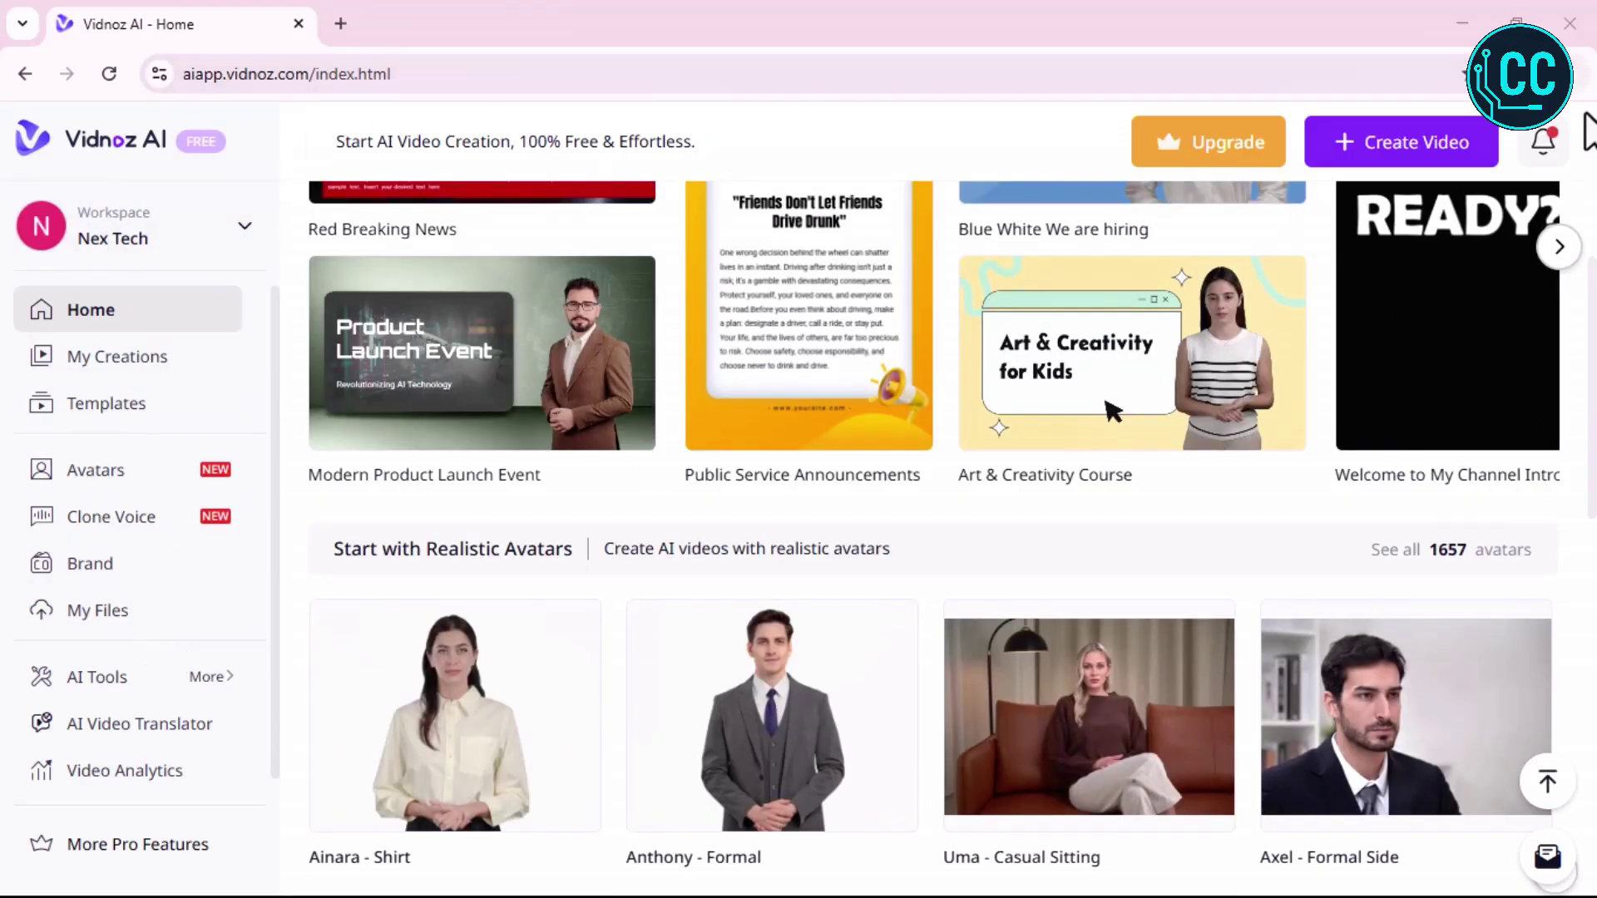
pyautogui.click(1391, 150)
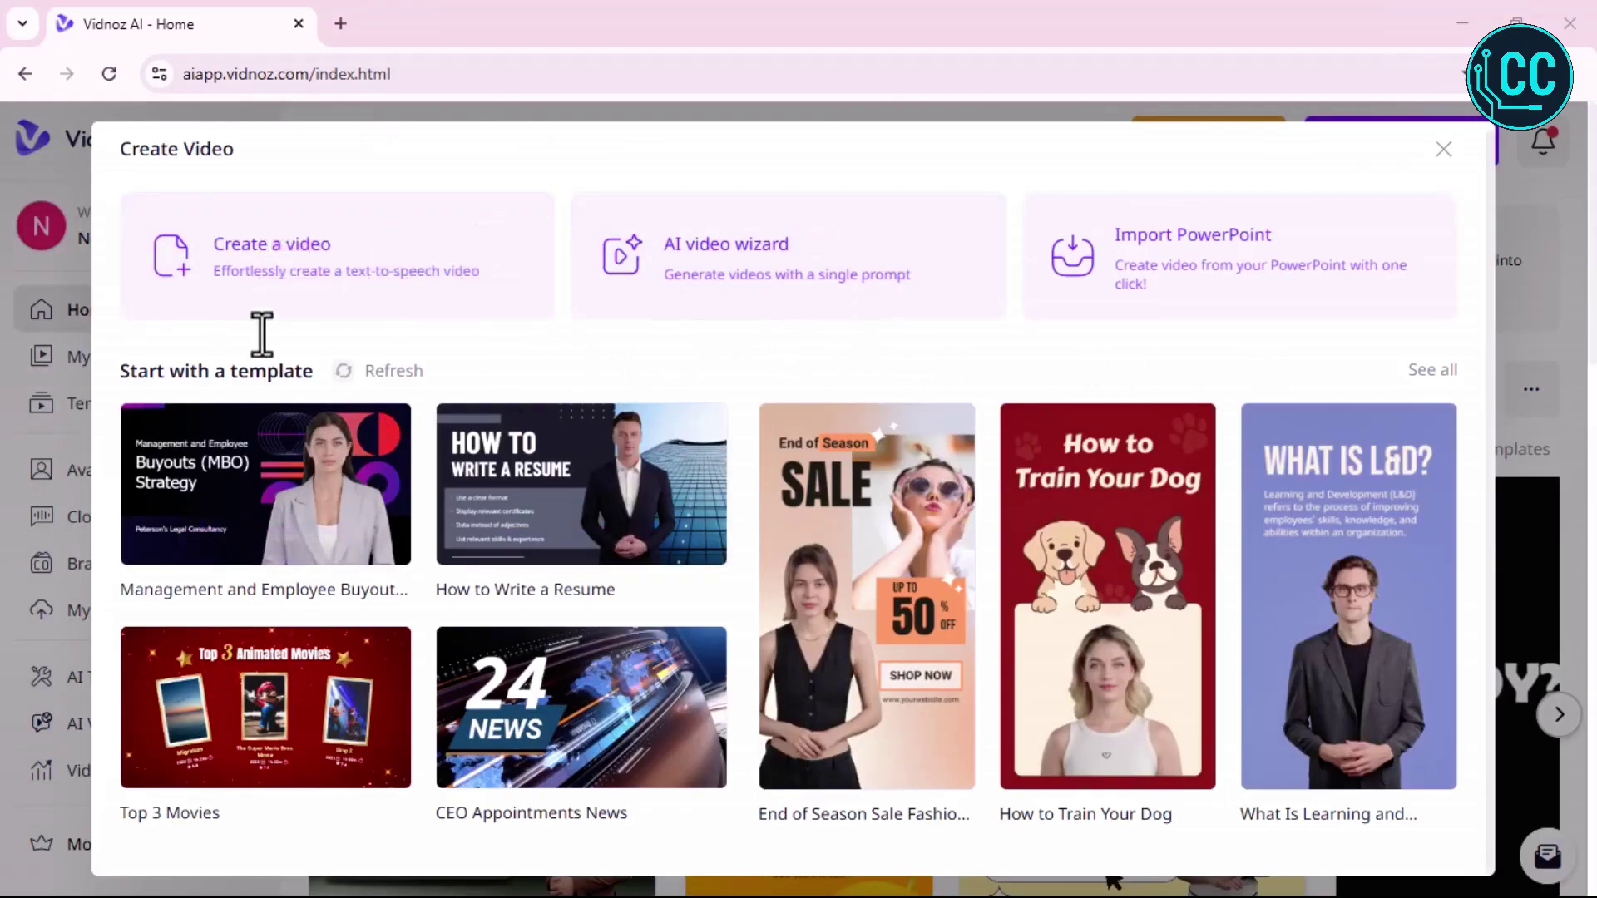
pyautogui.moveTo(285, 269)
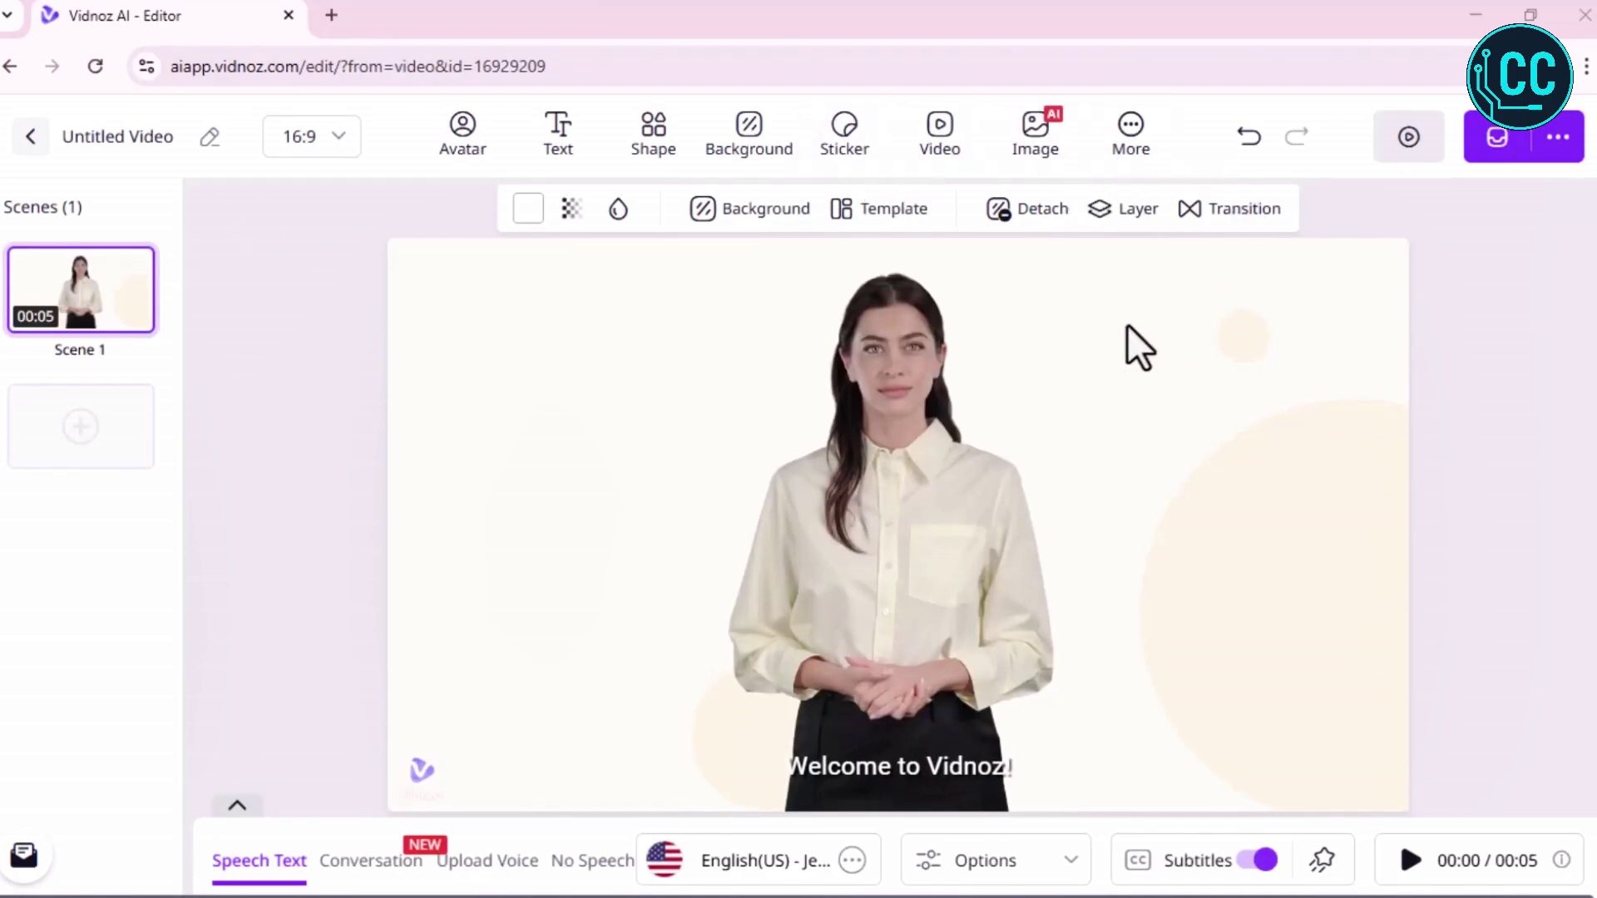
# Examine the stock templates offered for adding another scene, and leave the template list without adding one
pyautogui.scroll(-1, 746, 361)
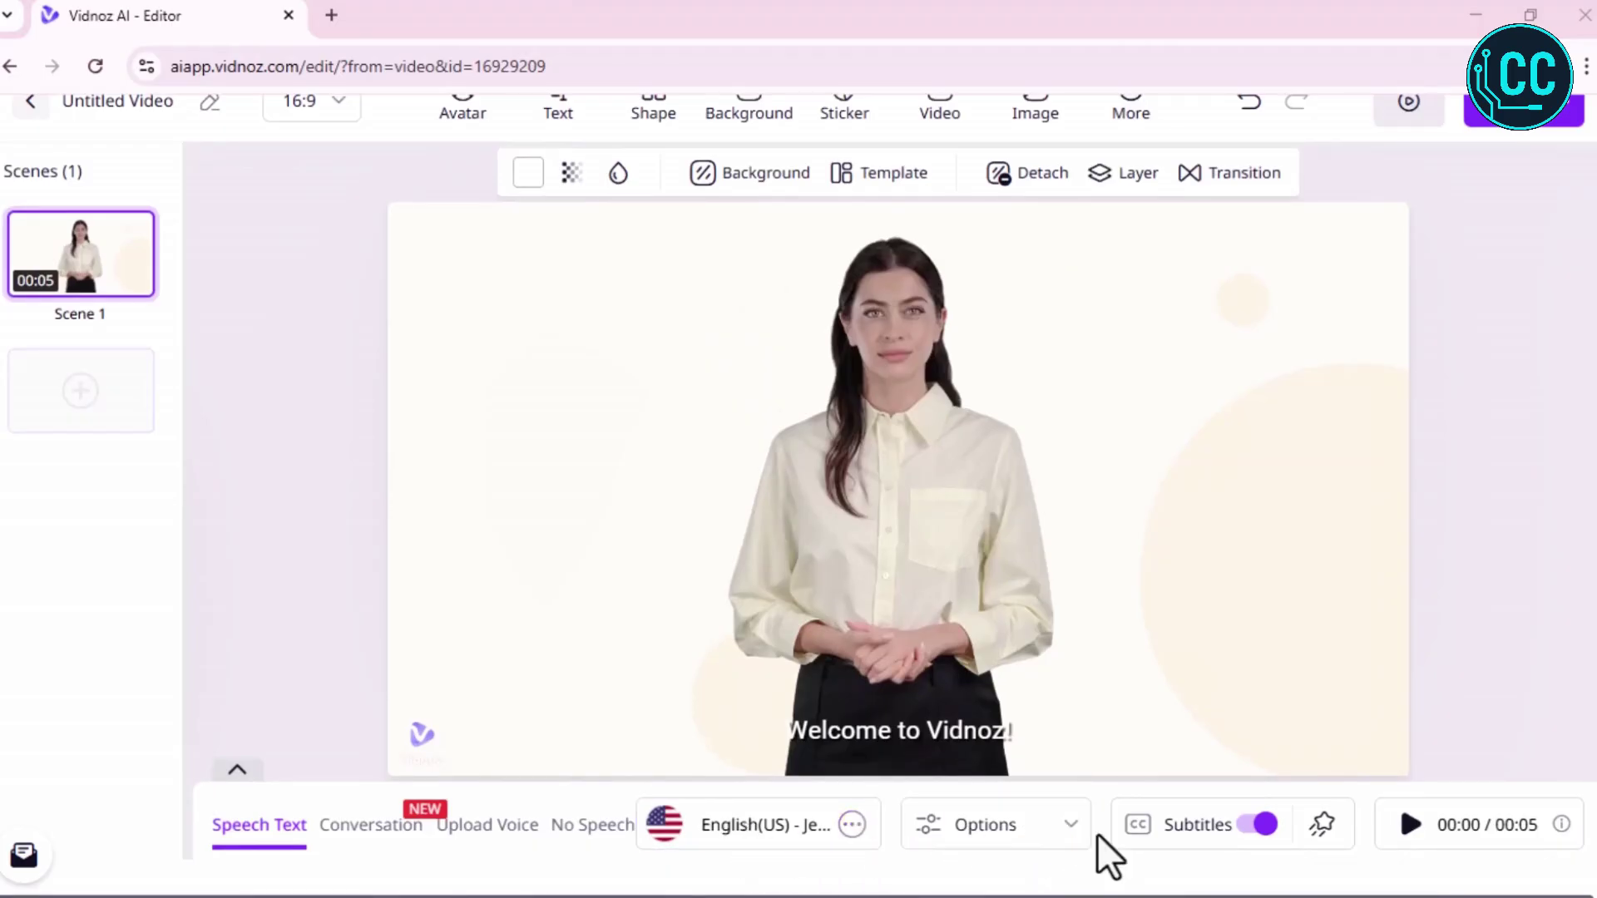
pyautogui.click(92, 399)
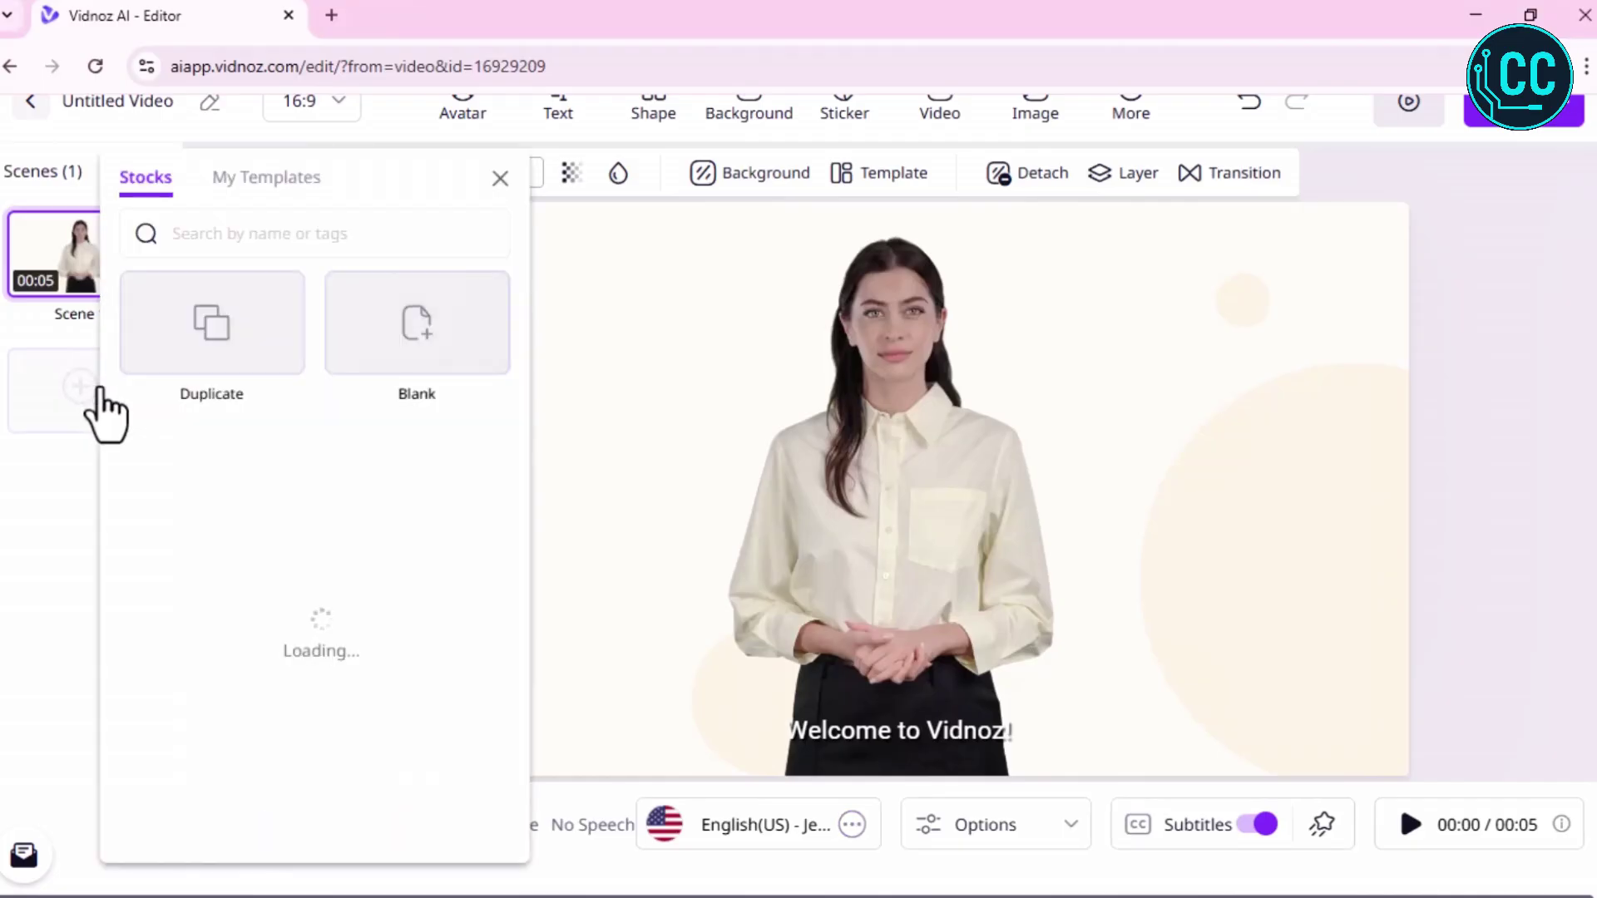
pyautogui.scroll(-5, 350, 542)
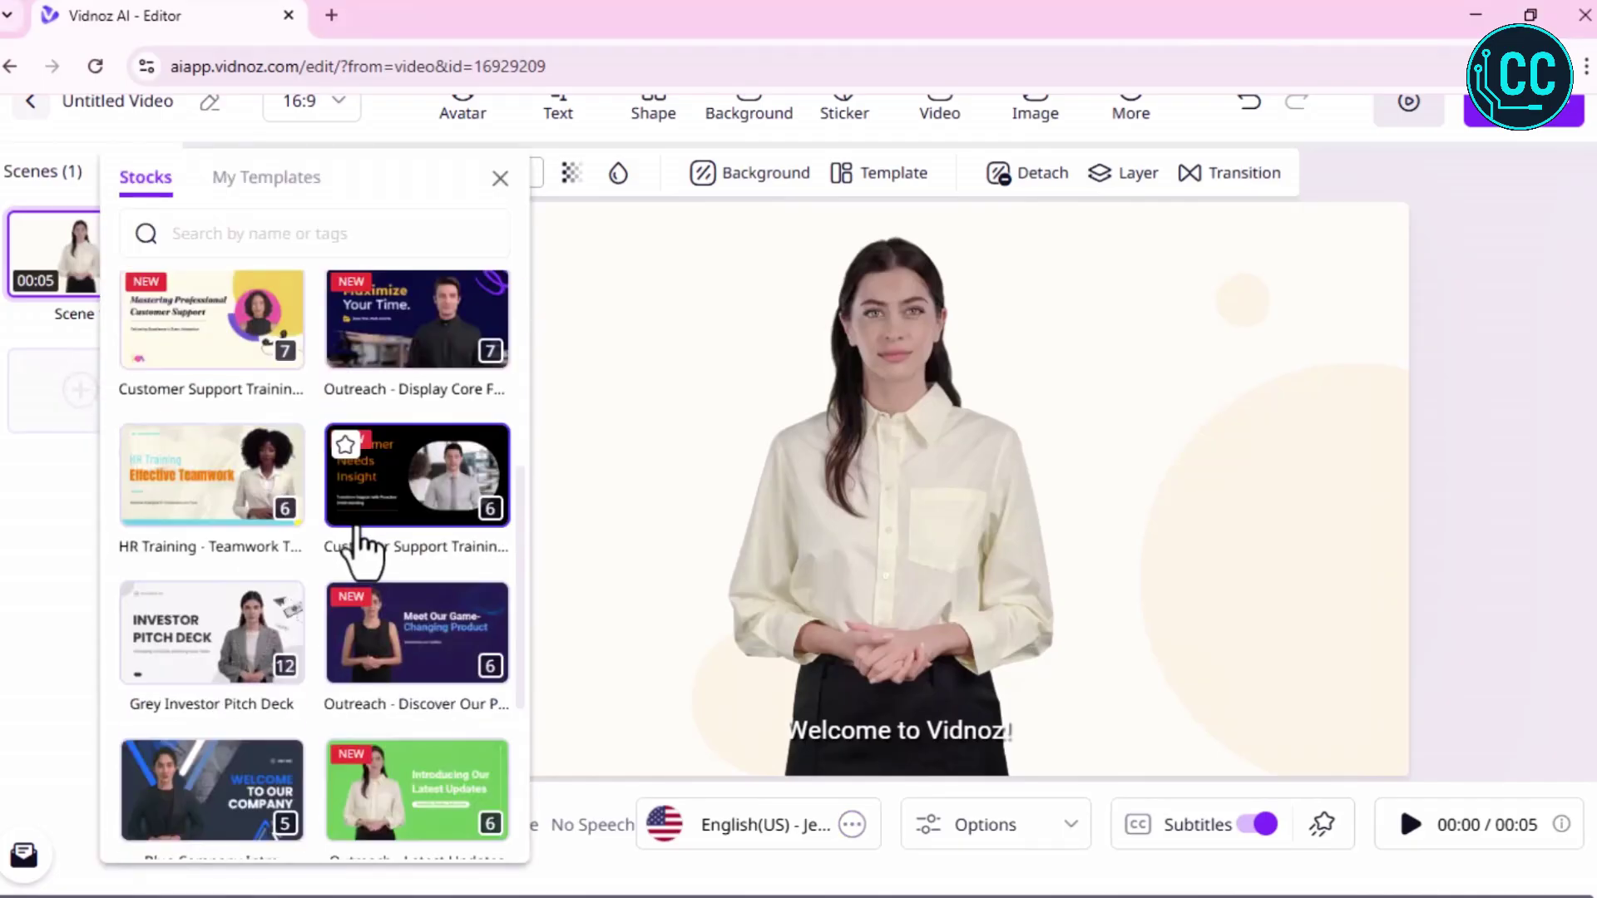
pyautogui.scroll(-3, 364, 537)
pyautogui.scroll(8, 357, 524)
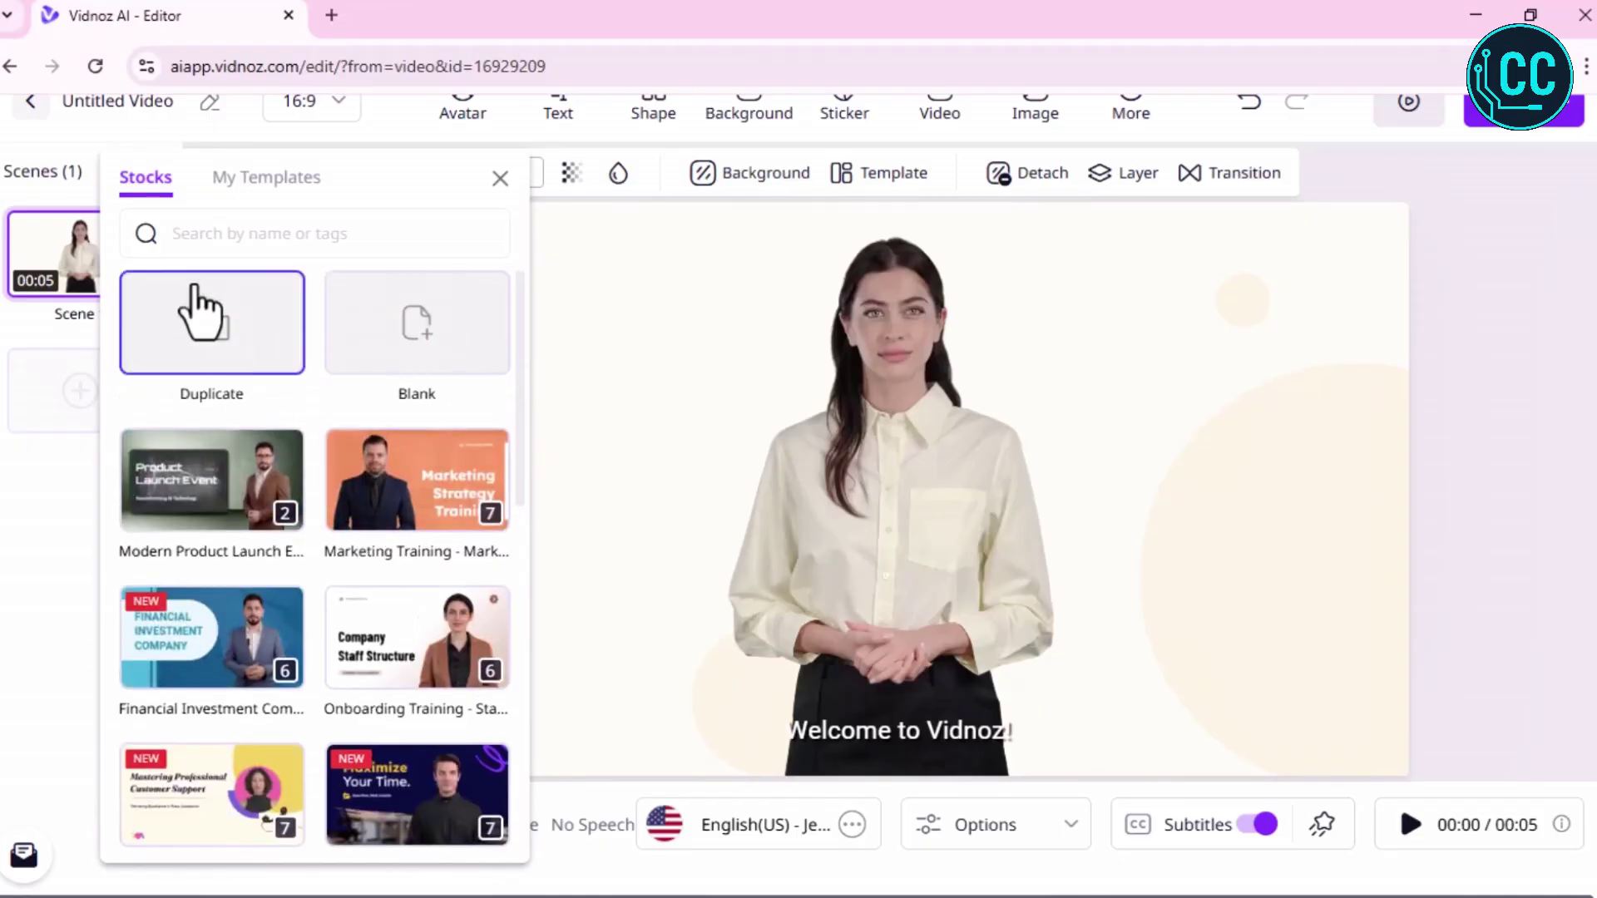
pyautogui.click(241, 192)
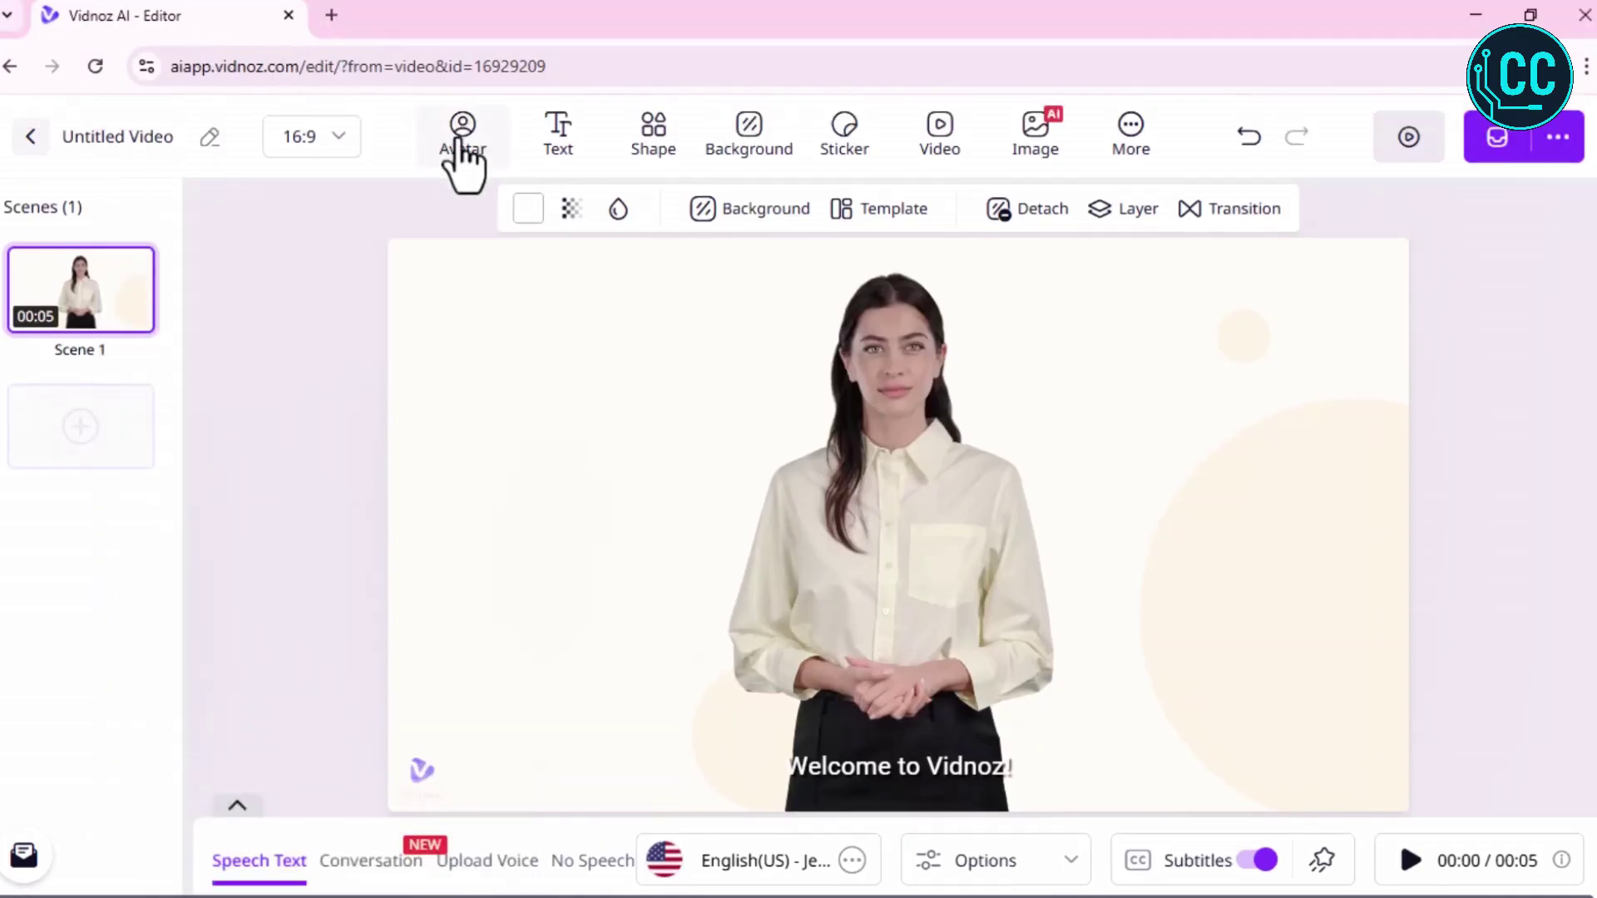
# Replace the avatar in Scene 1 with the Avatar Lite model "Uma - Sitting"
pyautogui.click(460, 137)
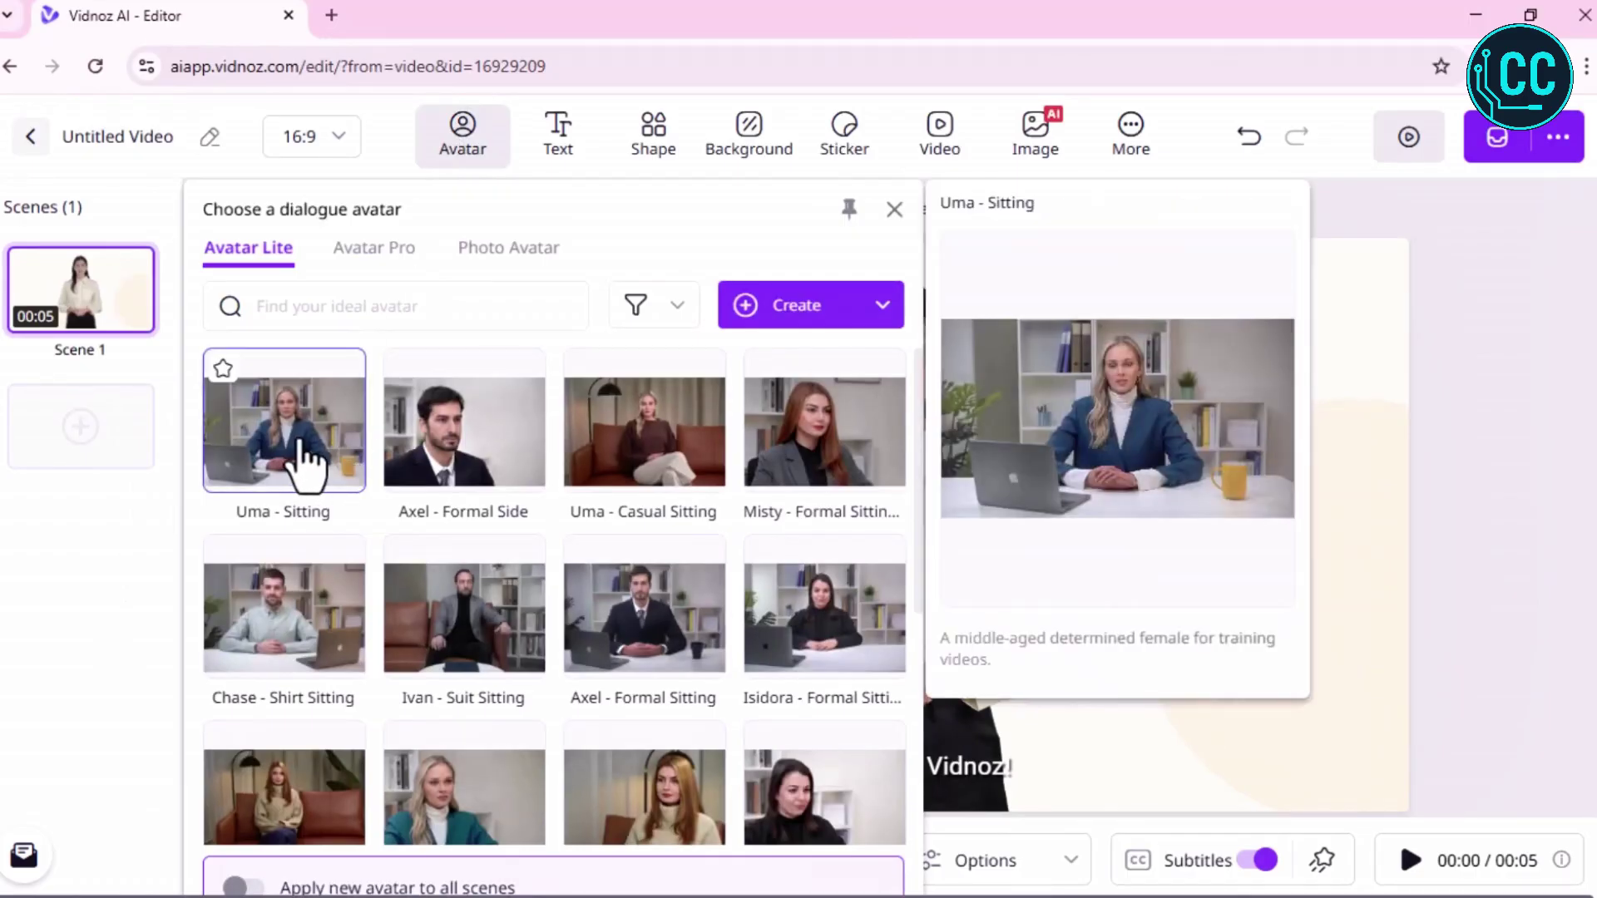
pyautogui.click(299, 445)
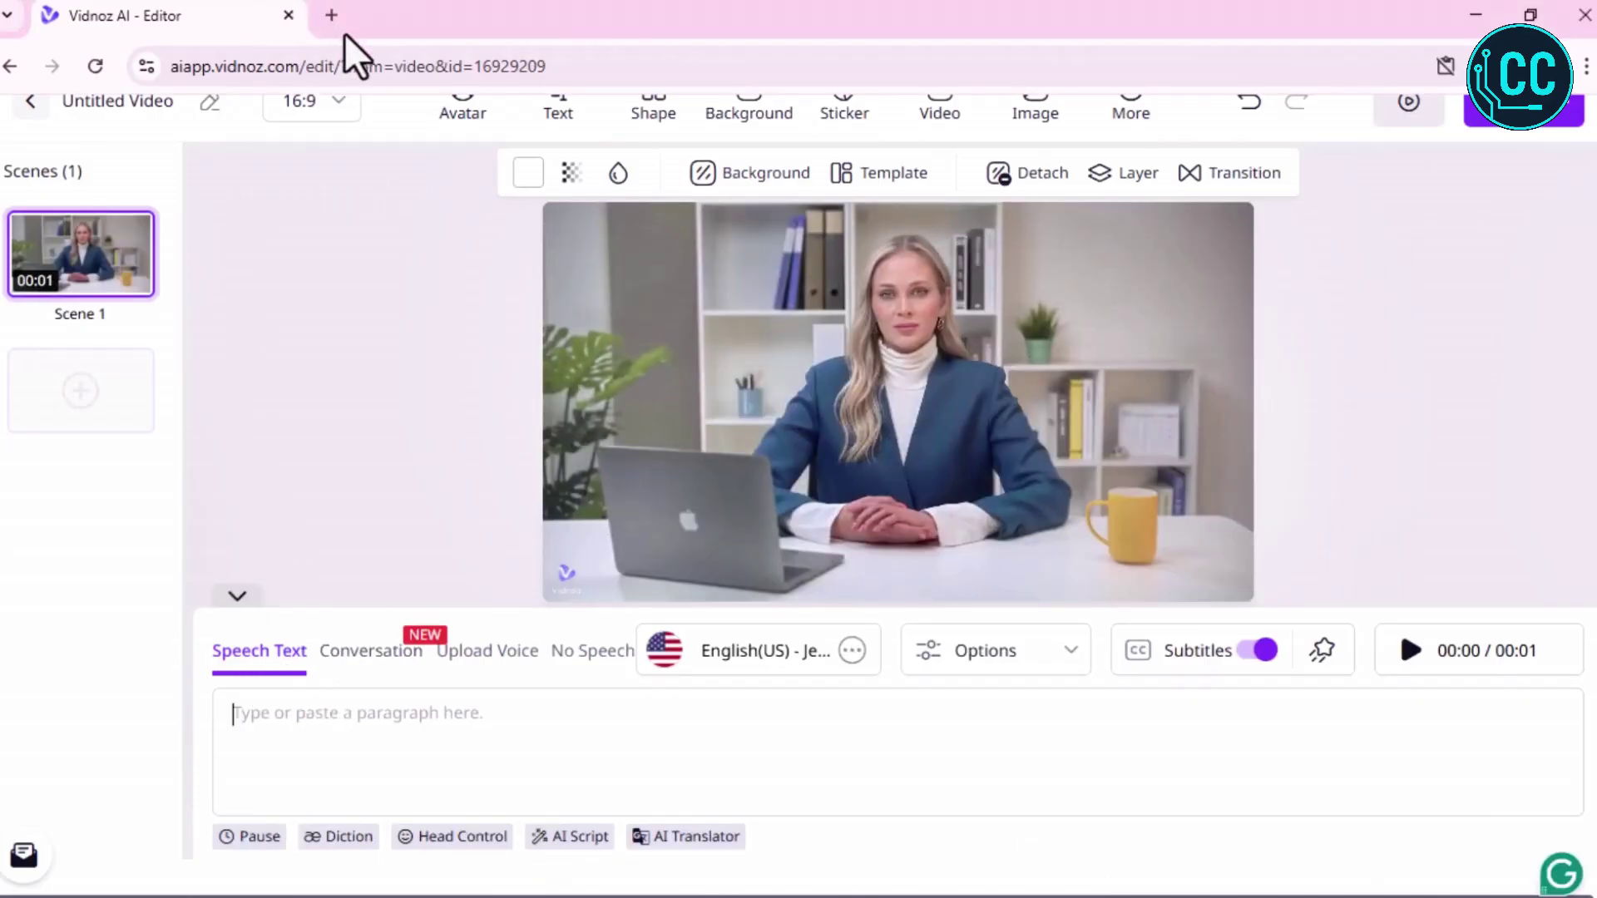
# Examine the gender and language options available for the avatar's voice
pyautogui.click(855, 653)
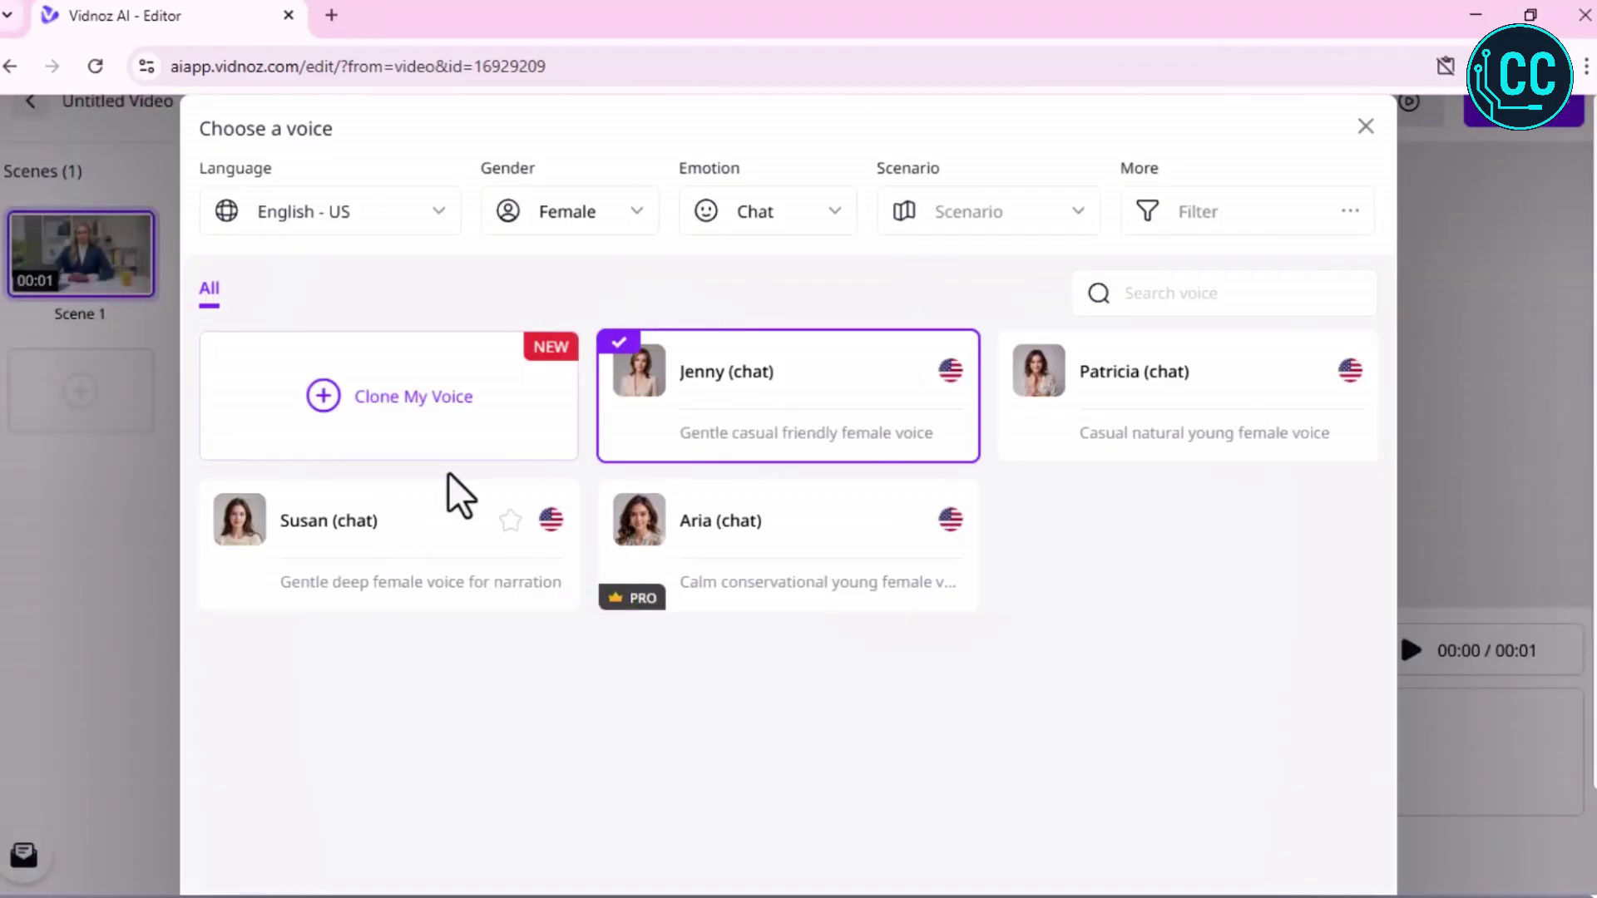
pyautogui.click(632, 213)
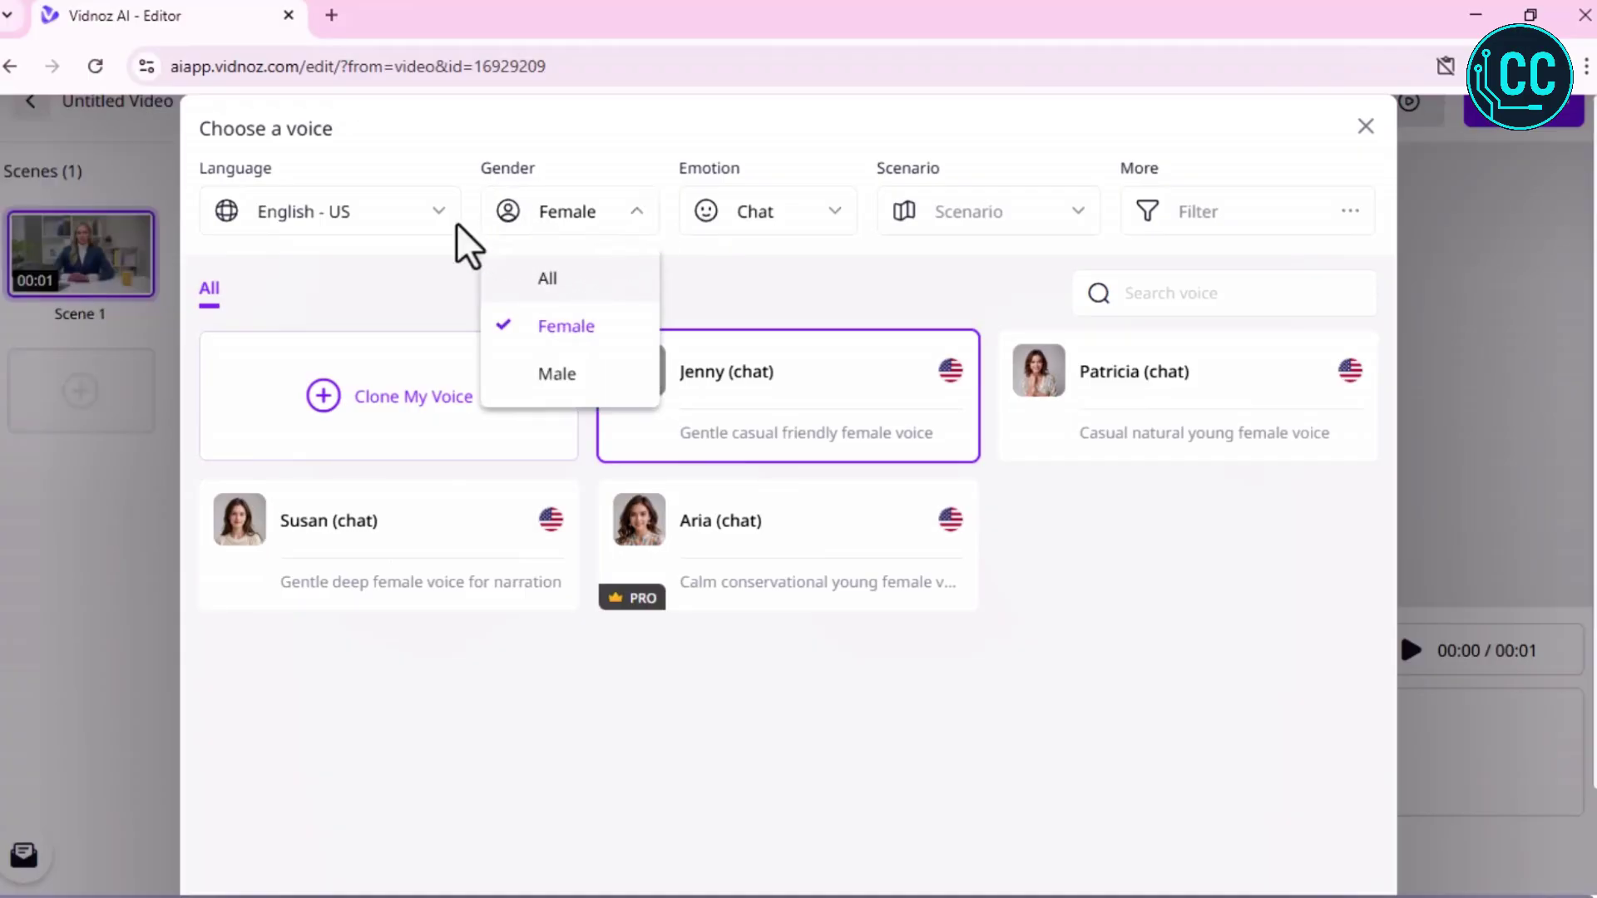
pyautogui.click(435, 214)
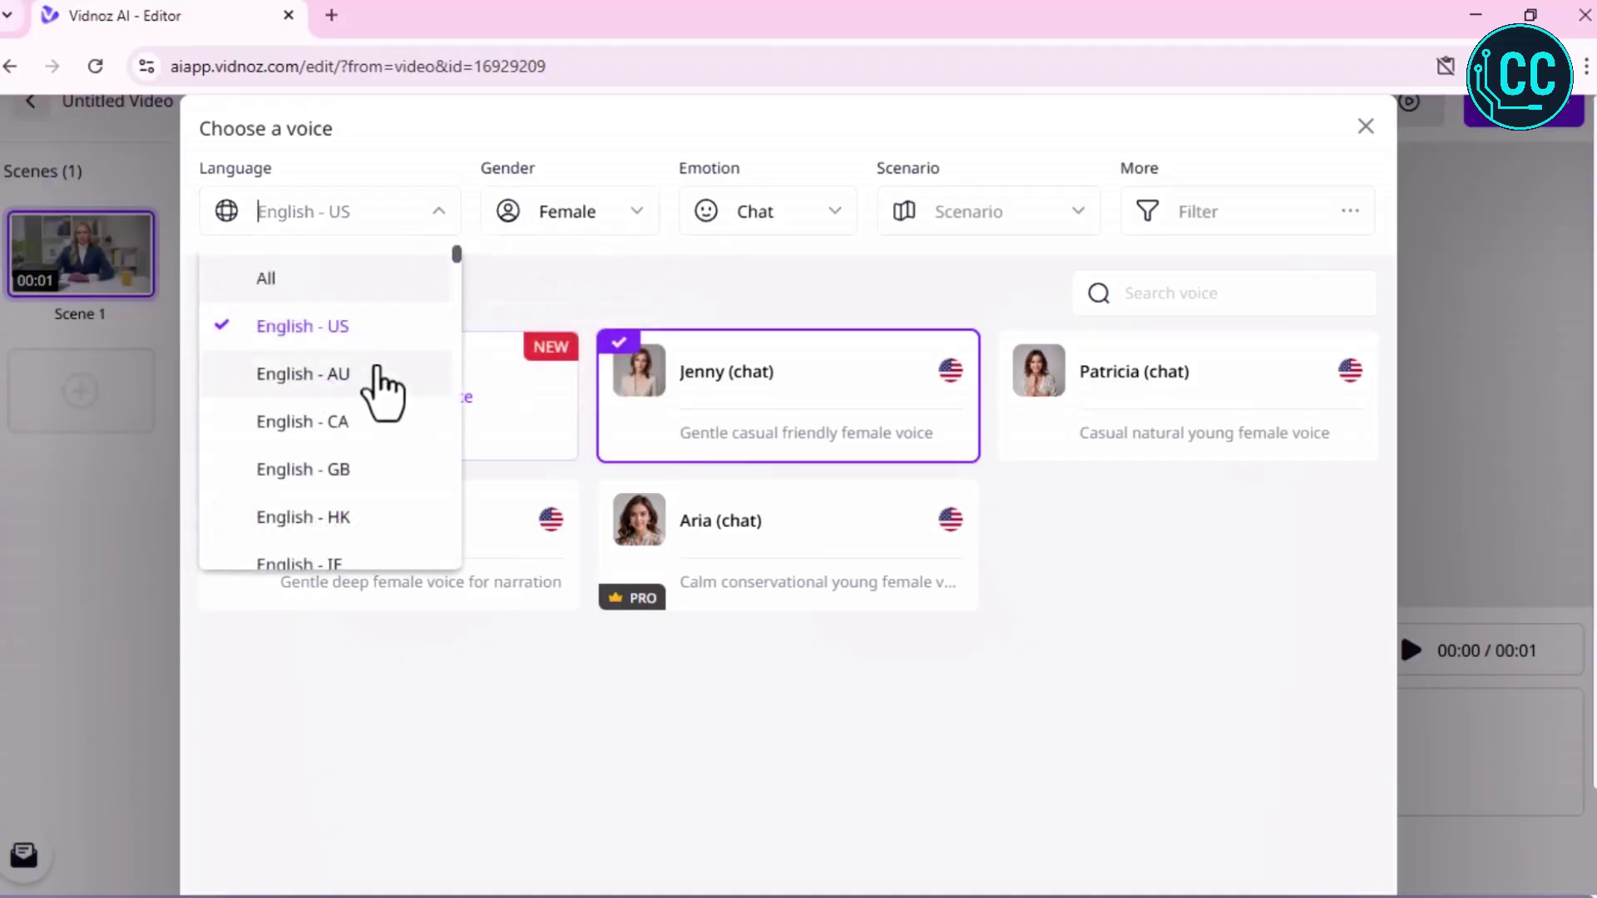
pyautogui.scroll(-15, 385, 384)
pyautogui.scroll(-12, 391, 391)
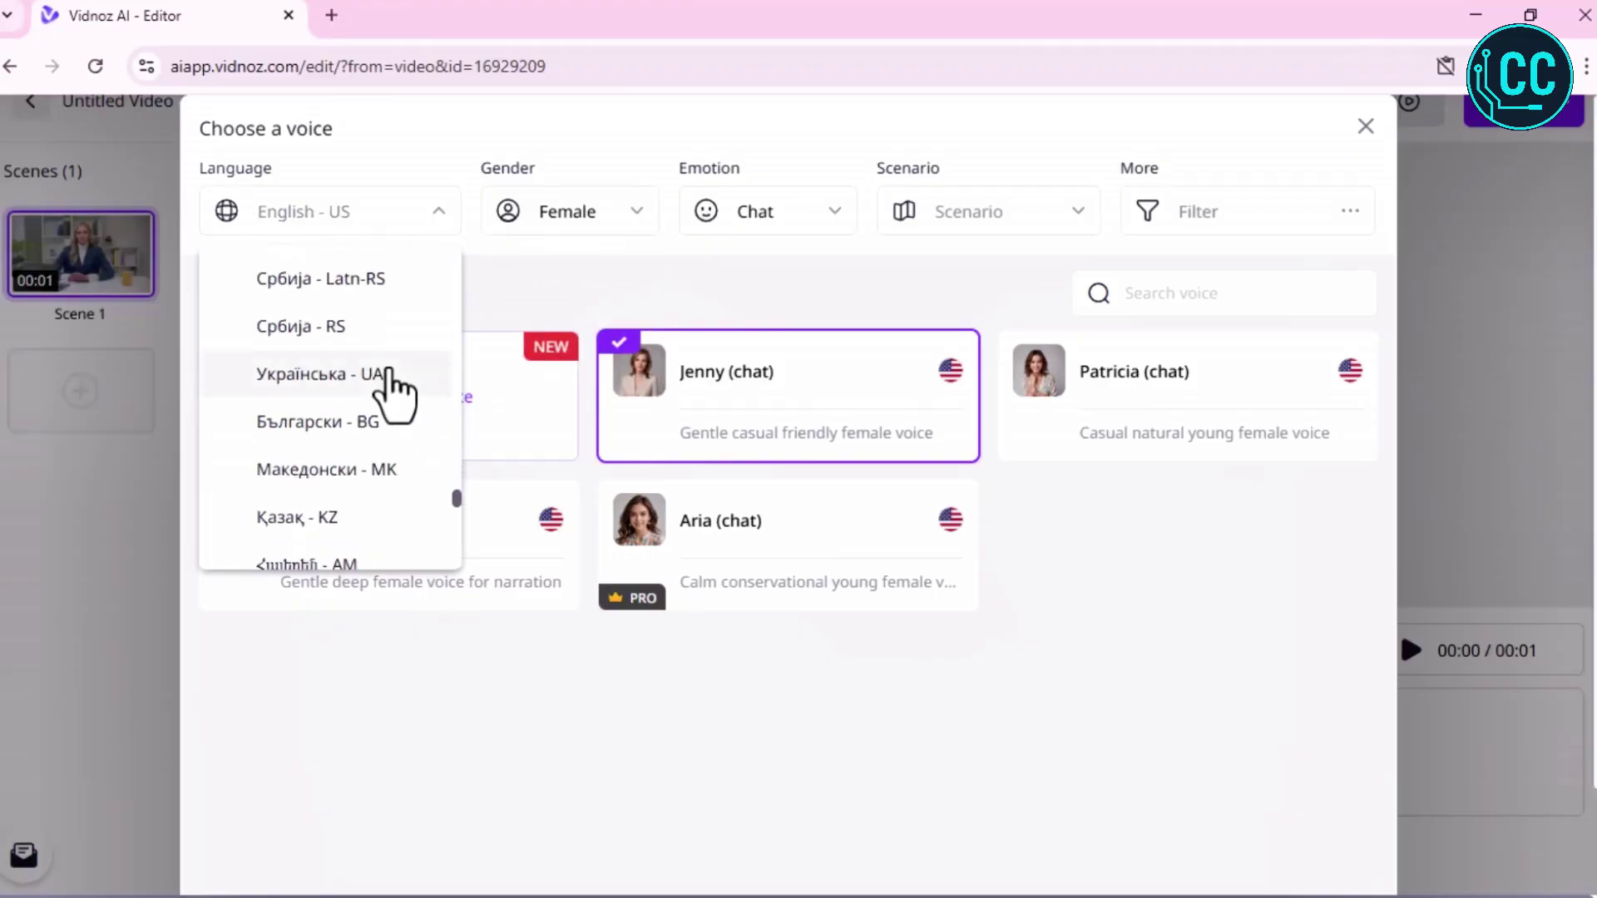
pyautogui.scroll(20, 391, 387)
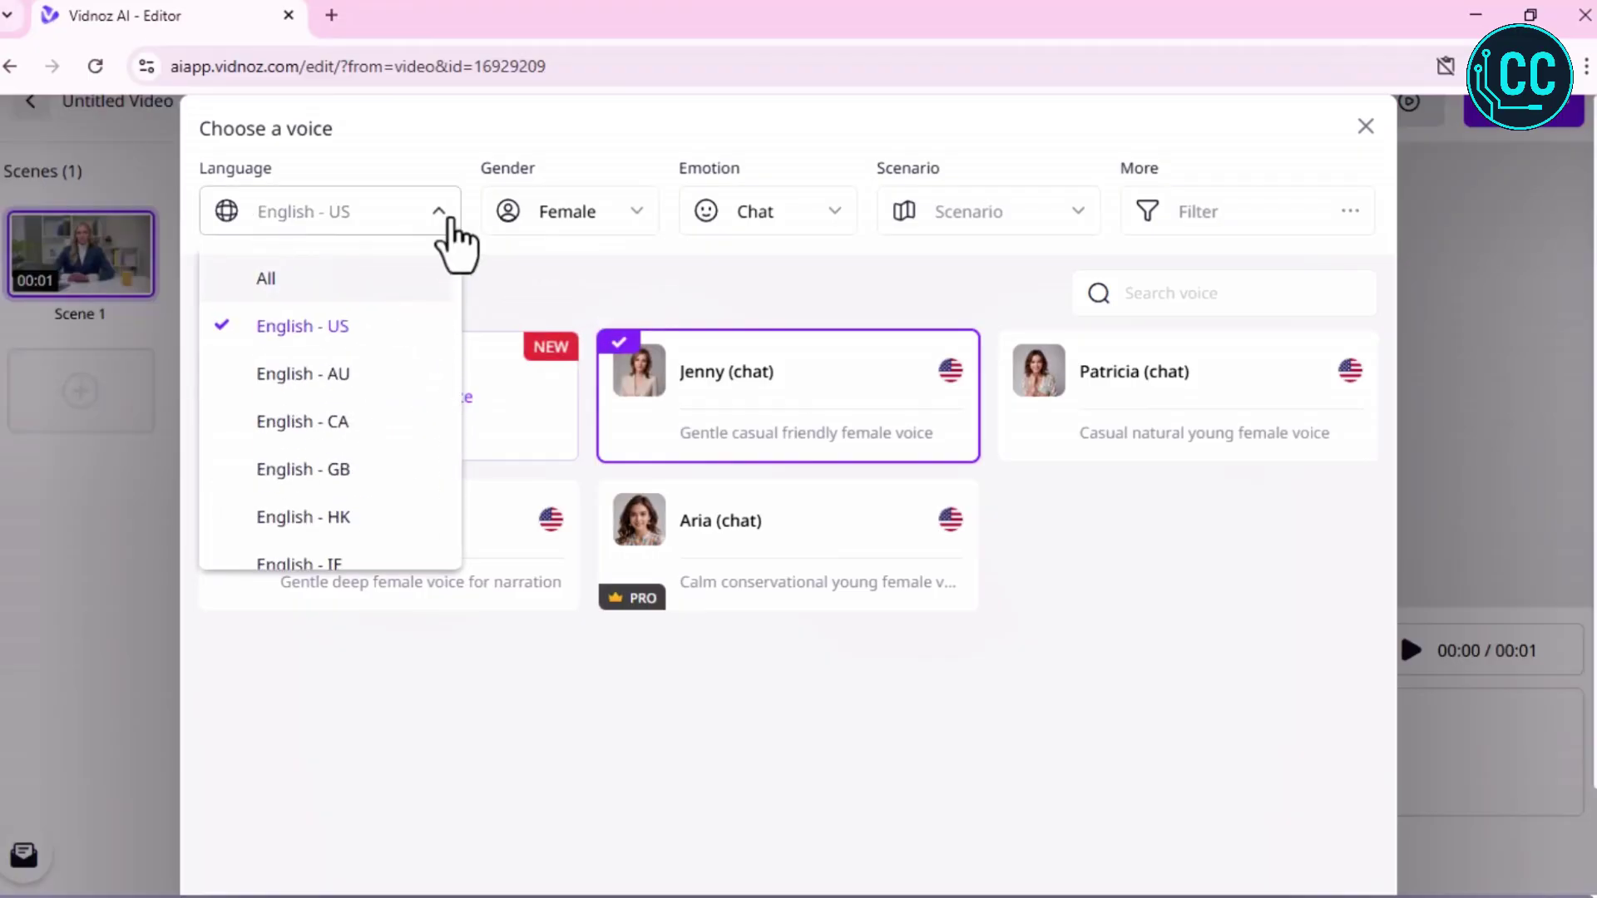
# Switch to ChatGPT for 10 beautiful quotes in English, and paste the reply into Scene 1's speech text in Vidnoz
pyautogui.click(332, 16)
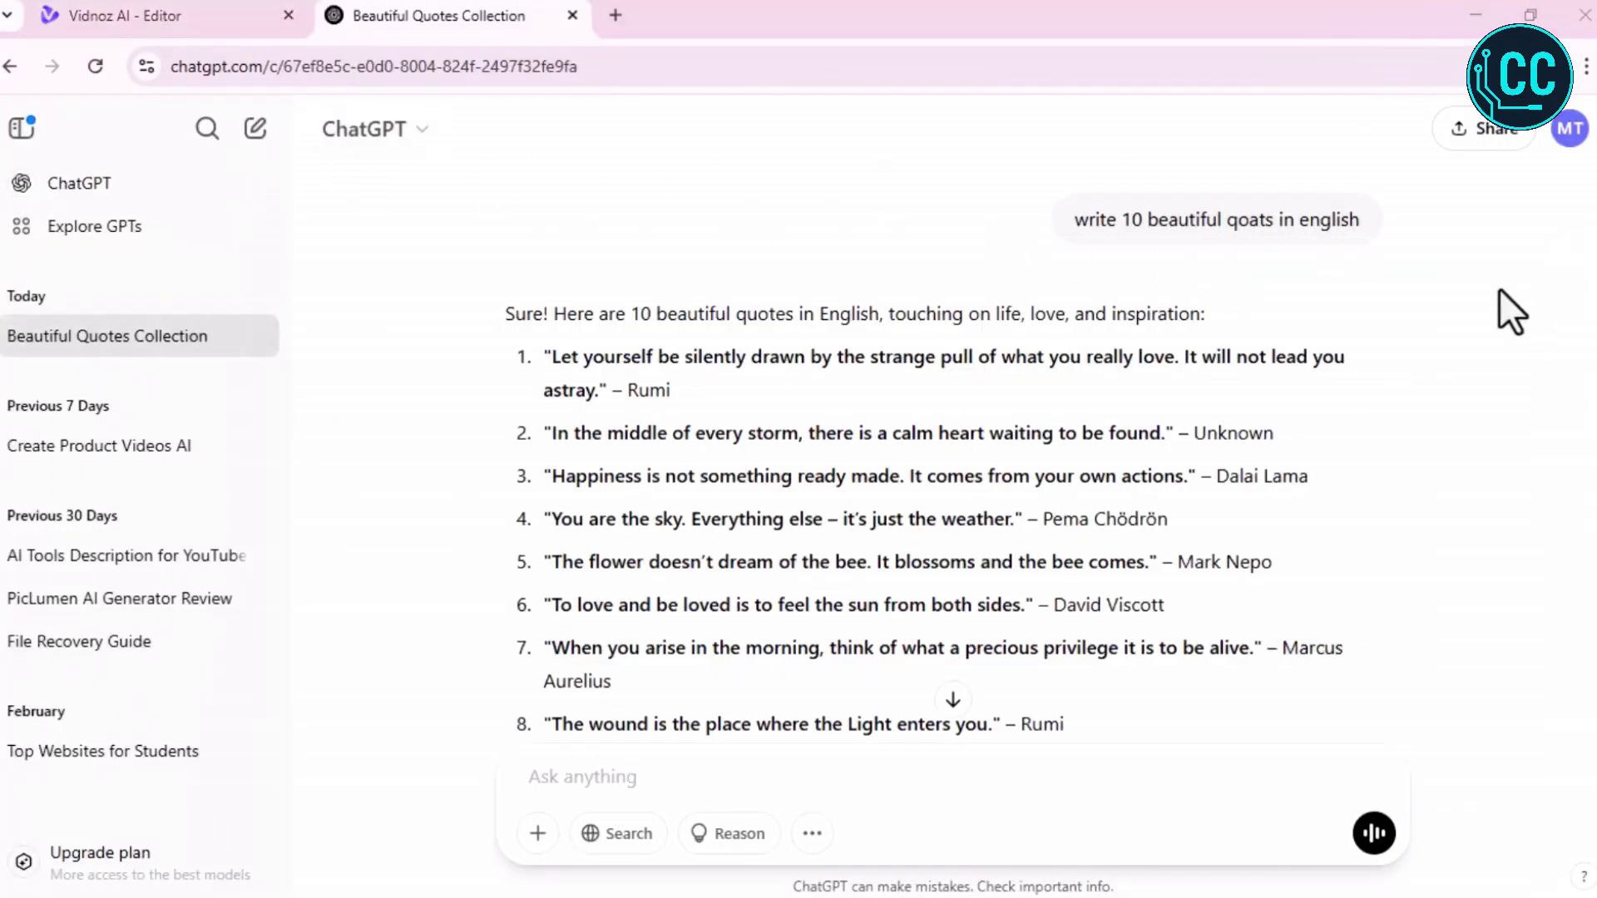
pyautogui.scroll(-4, 847, 424)
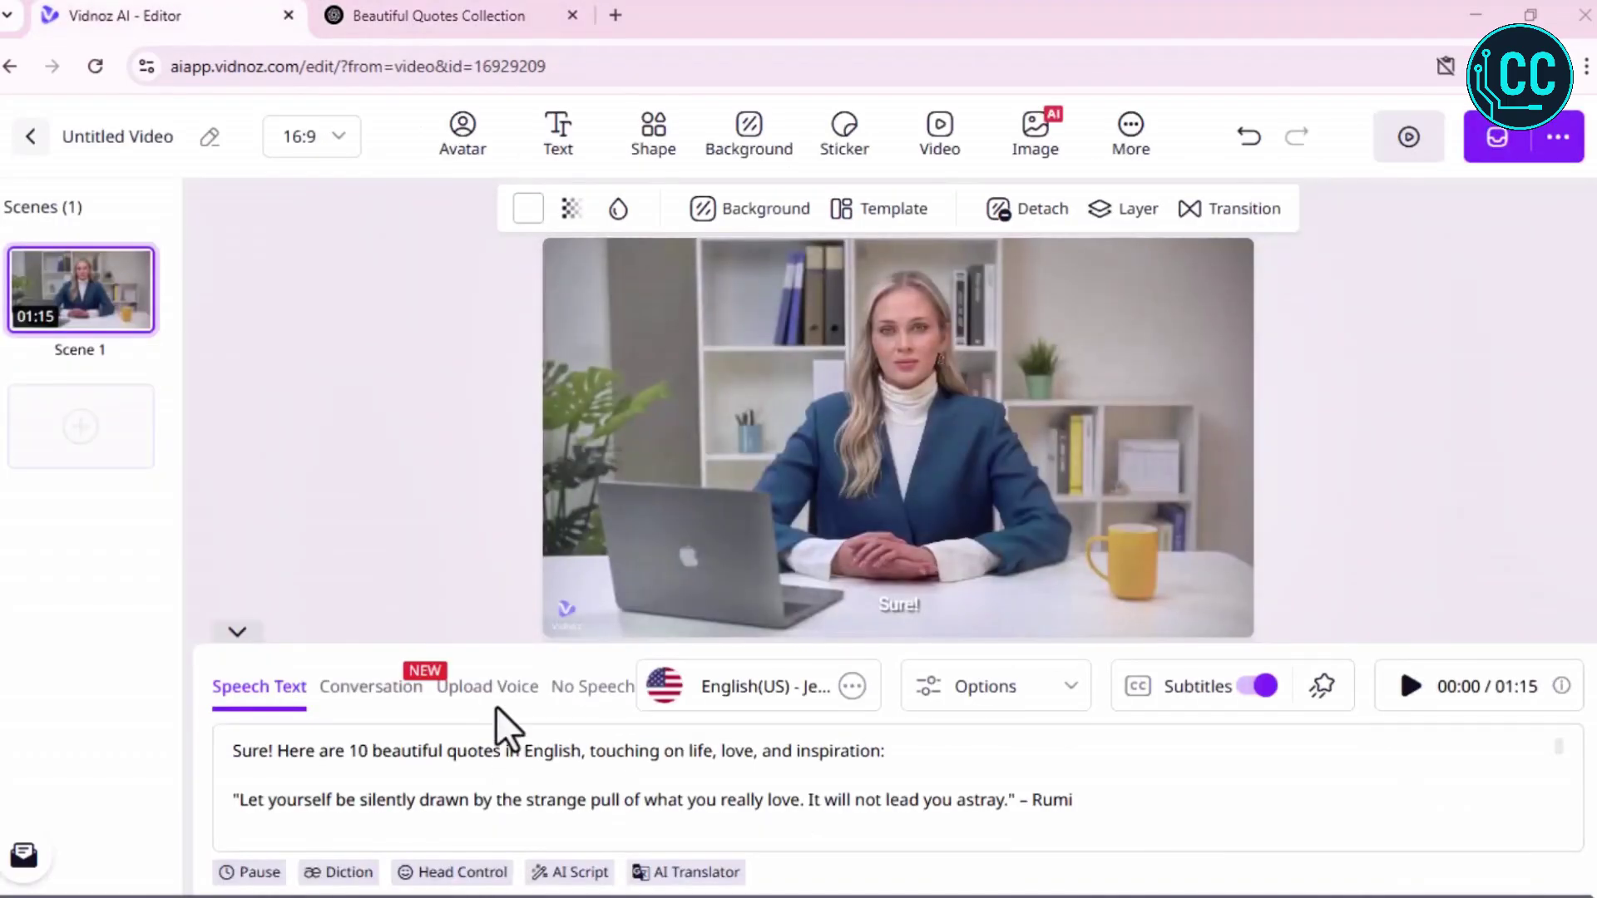
pyautogui.scroll(-1, 499, 729)
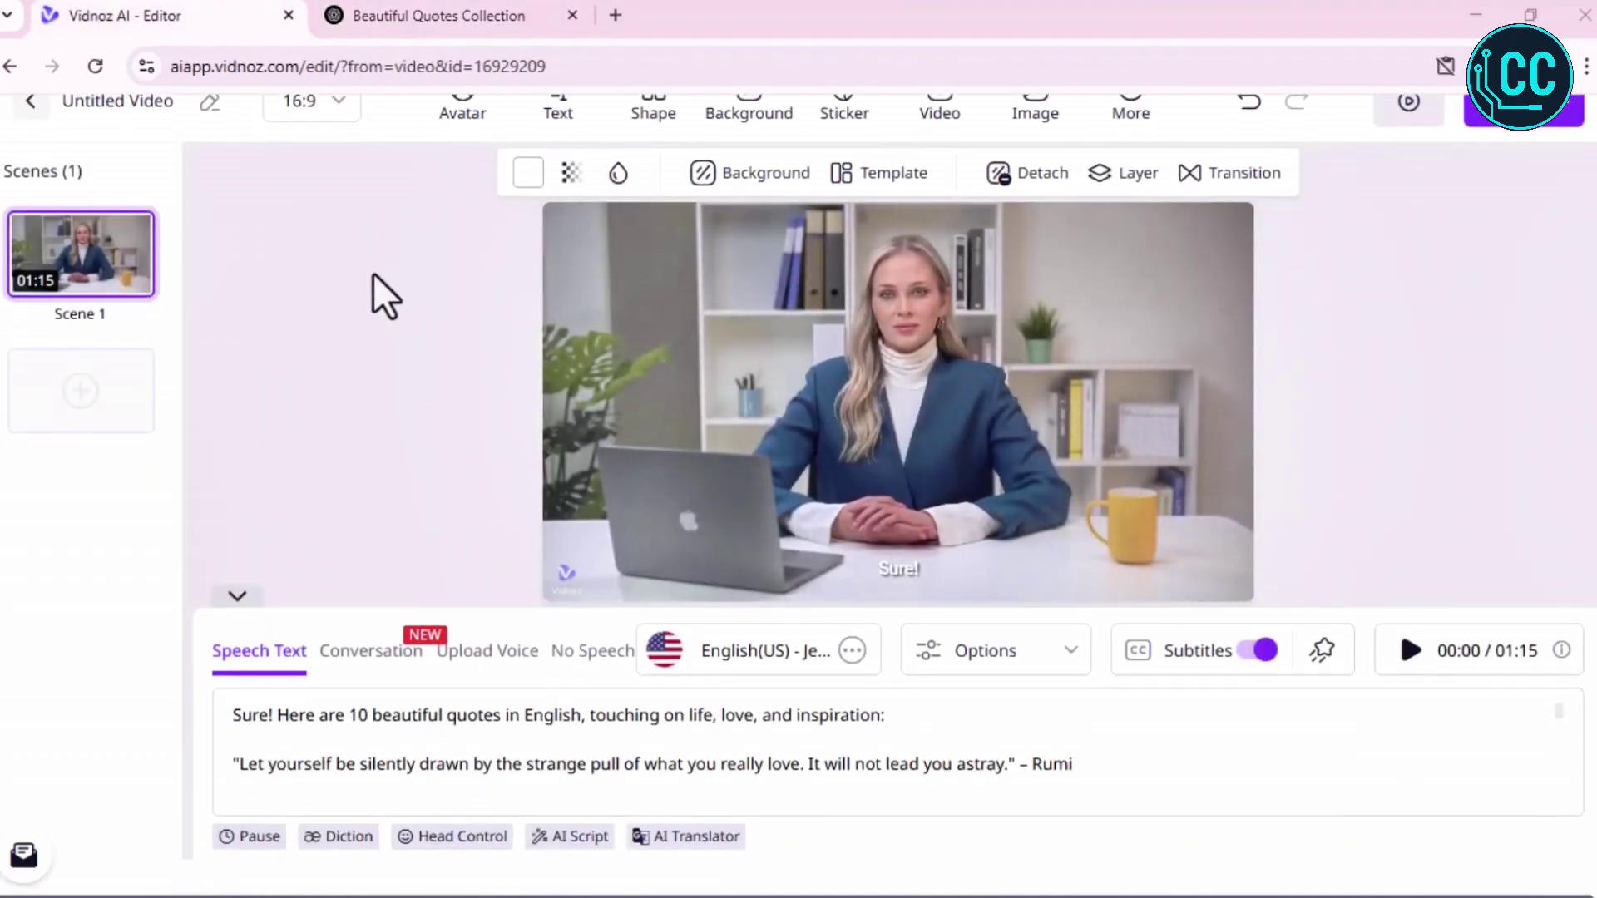
# Try to generate the video from Scene 1 and accept the generation prompt
pyautogui.scroll(1, 372, 274)
pyautogui.click(1533, 150)
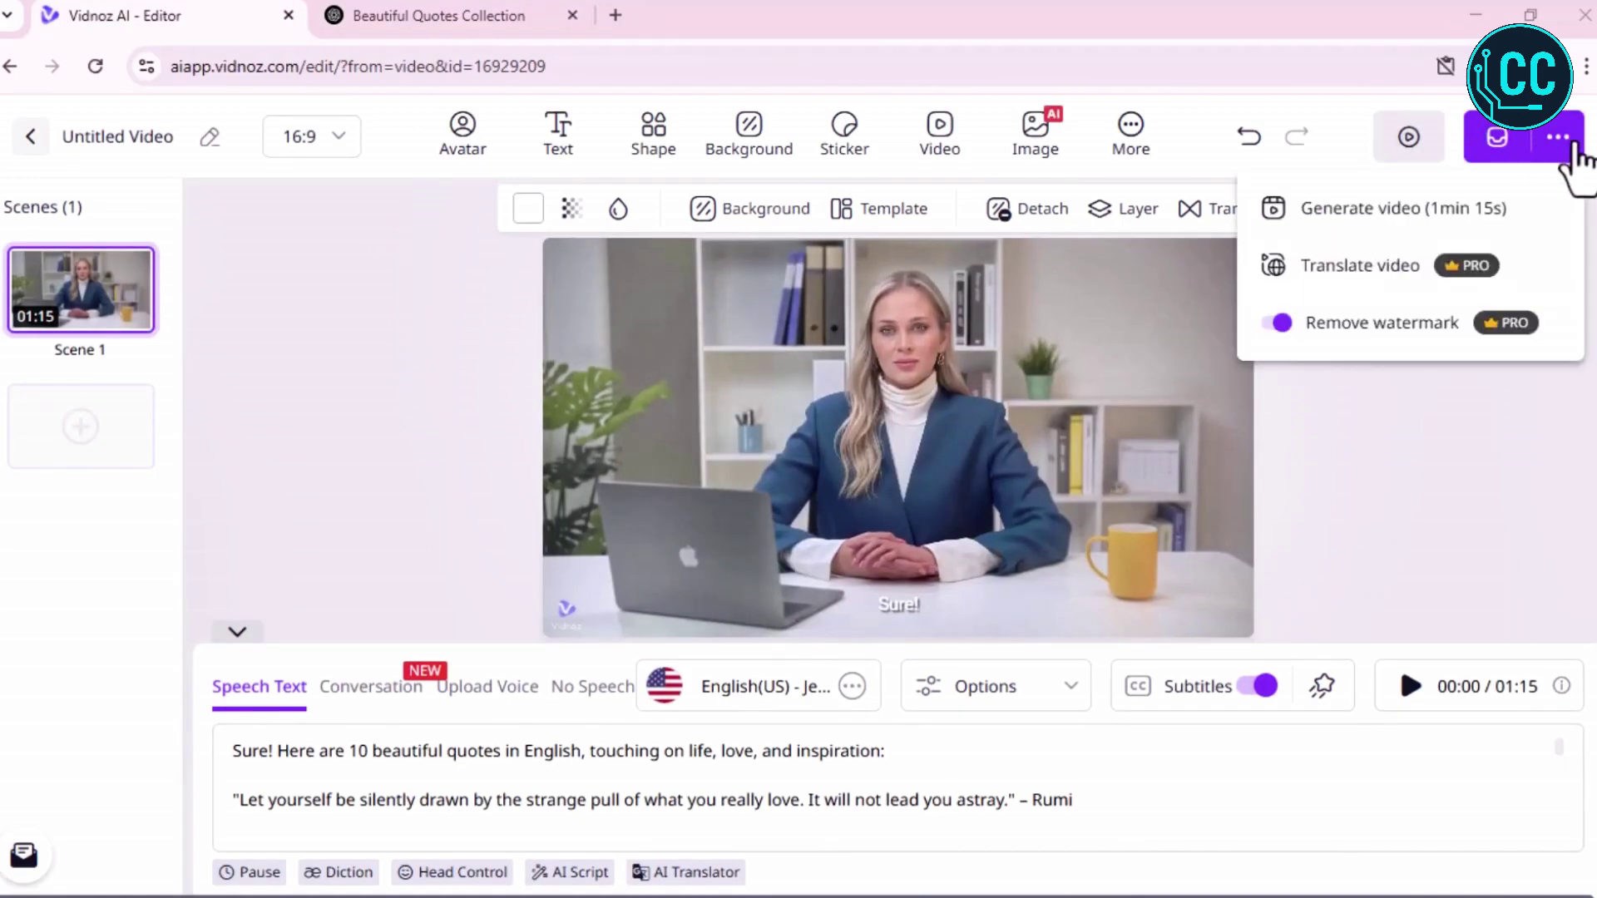
pyautogui.moveTo(1554, 166)
pyautogui.click(1502, 210)
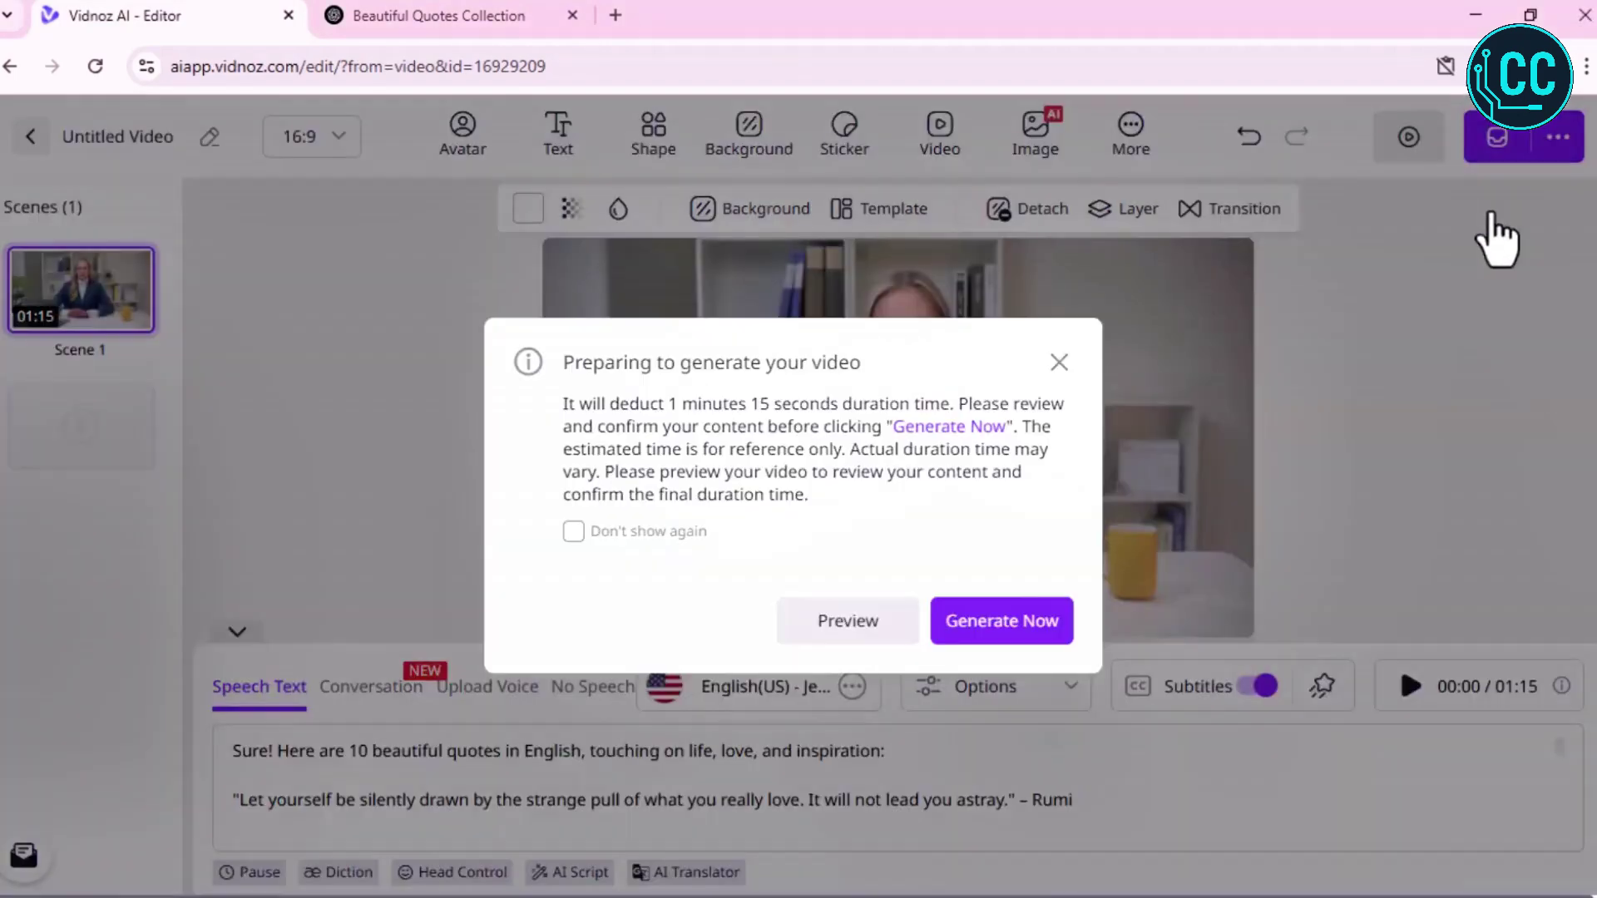
pyautogui.click(1055, 632)
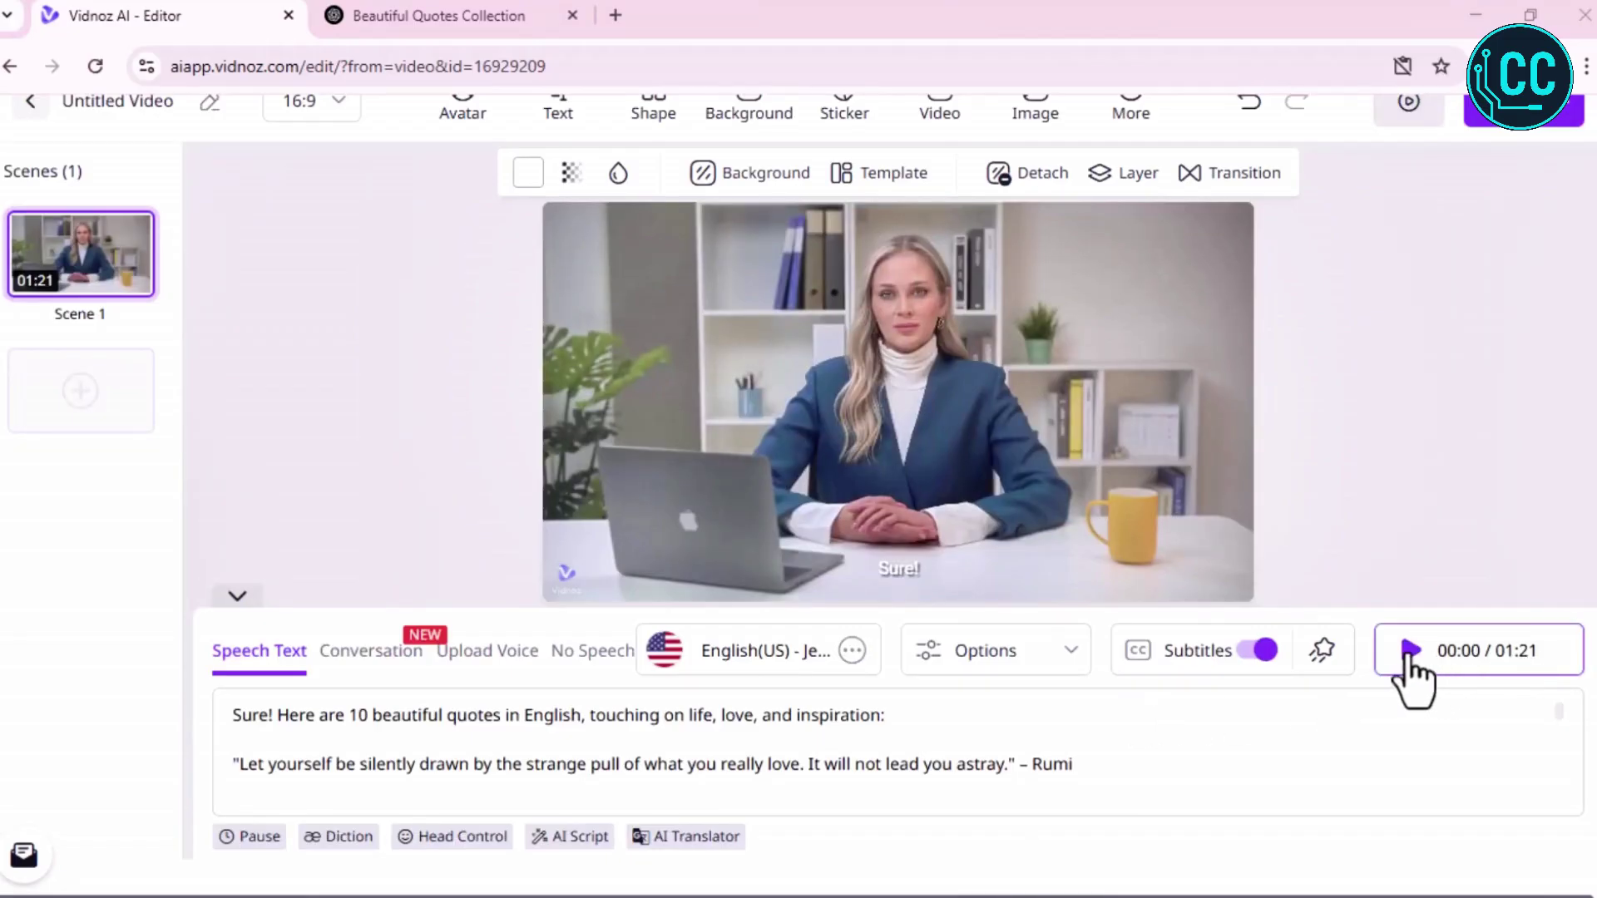
# Play back Scene 1 with its voice and subtitles, and review the speech text through to its last line
pyautogui.click(1407, 653)
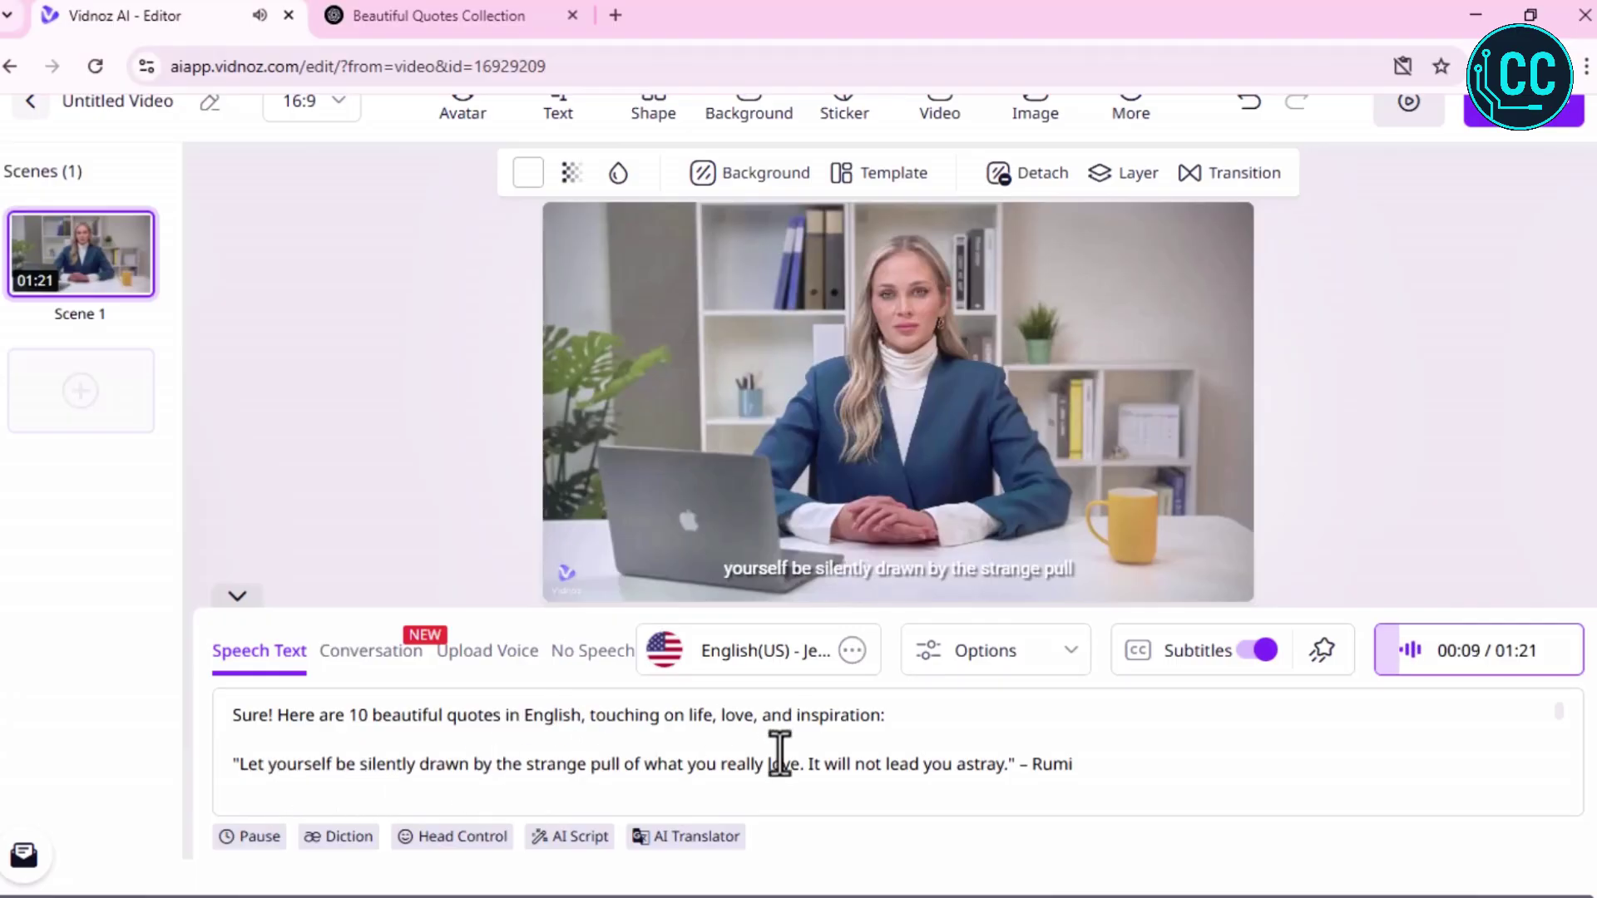
pyautogui.scroll(-10, 813, 757)
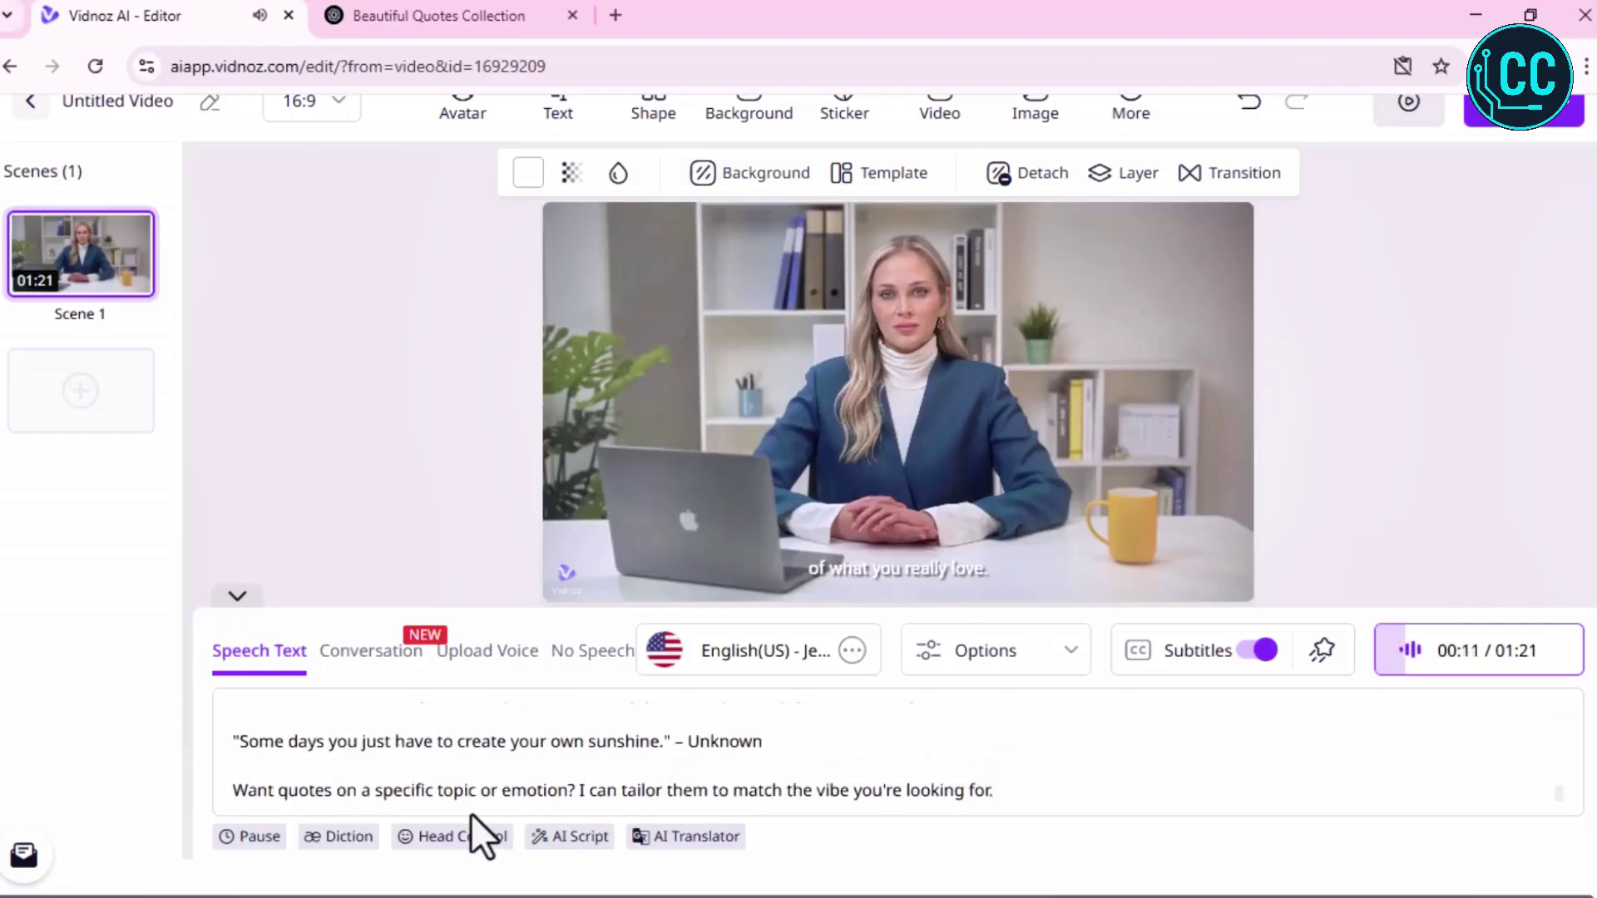
pyautogui.scroll(1, 471, 813)
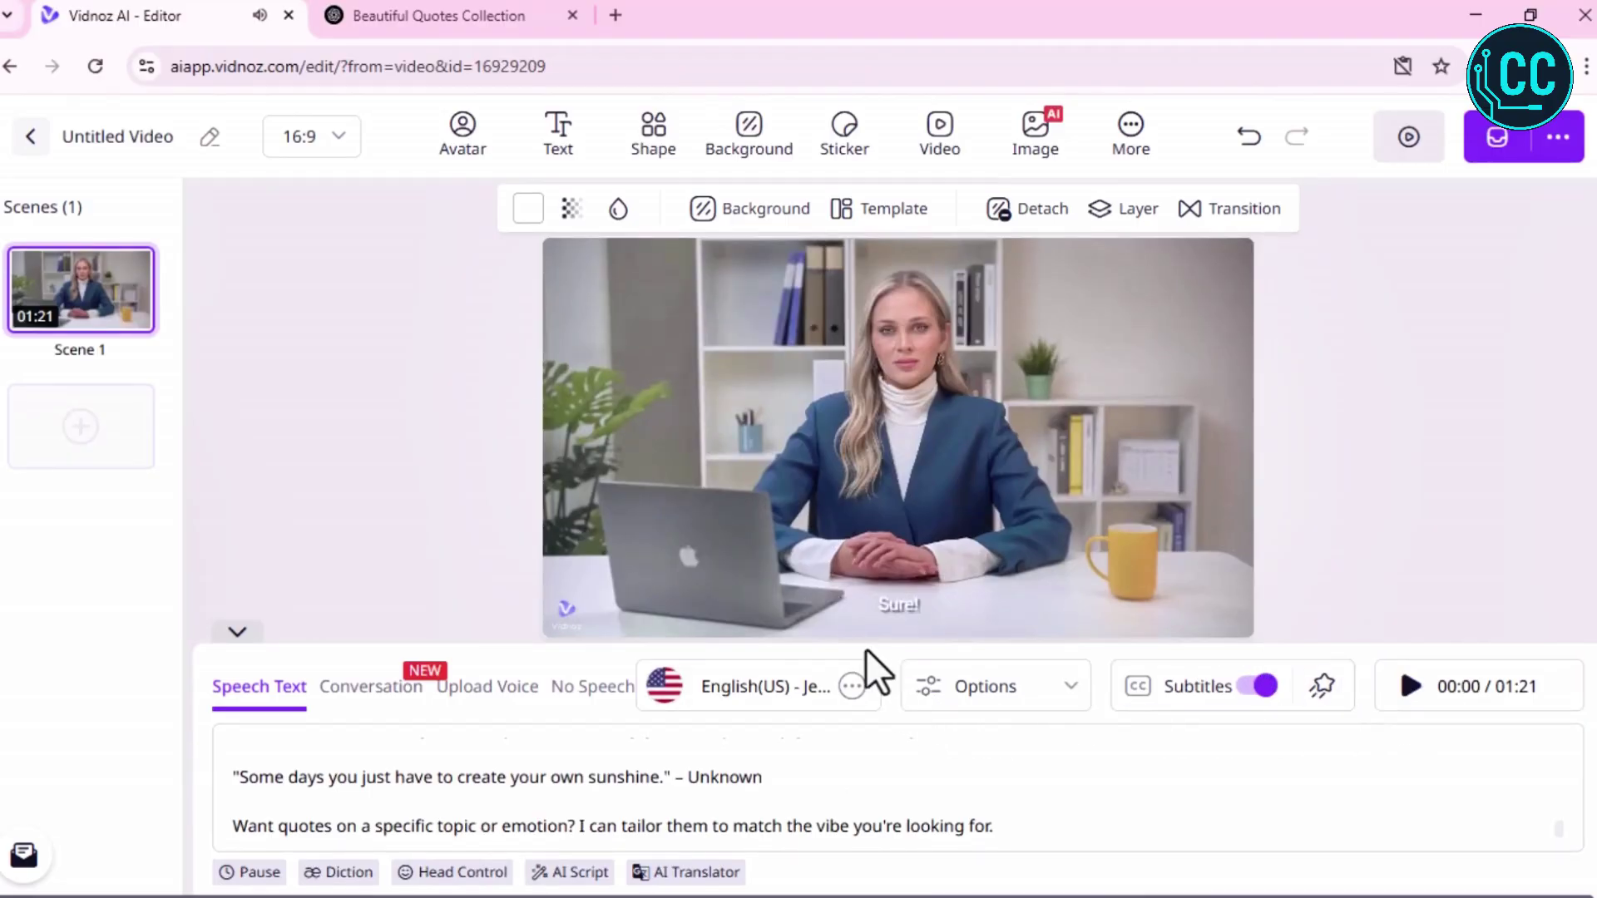
pyautogui.click(1571, 147)
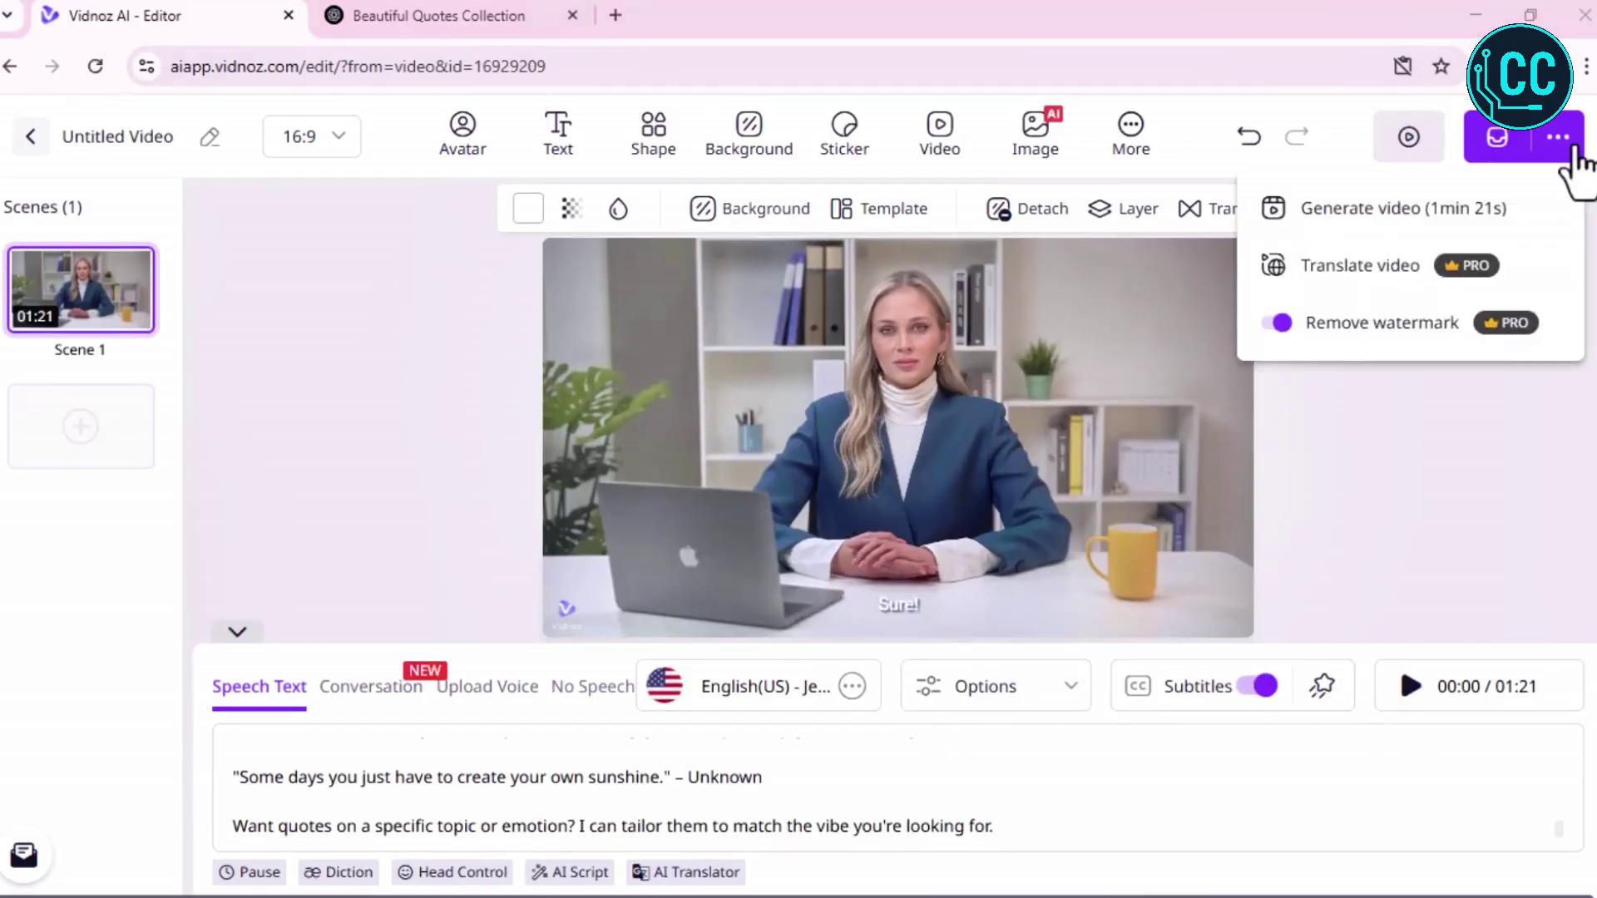
pyautogui.moveTo(1571, 160)
pyautogui.click(1522, 206)
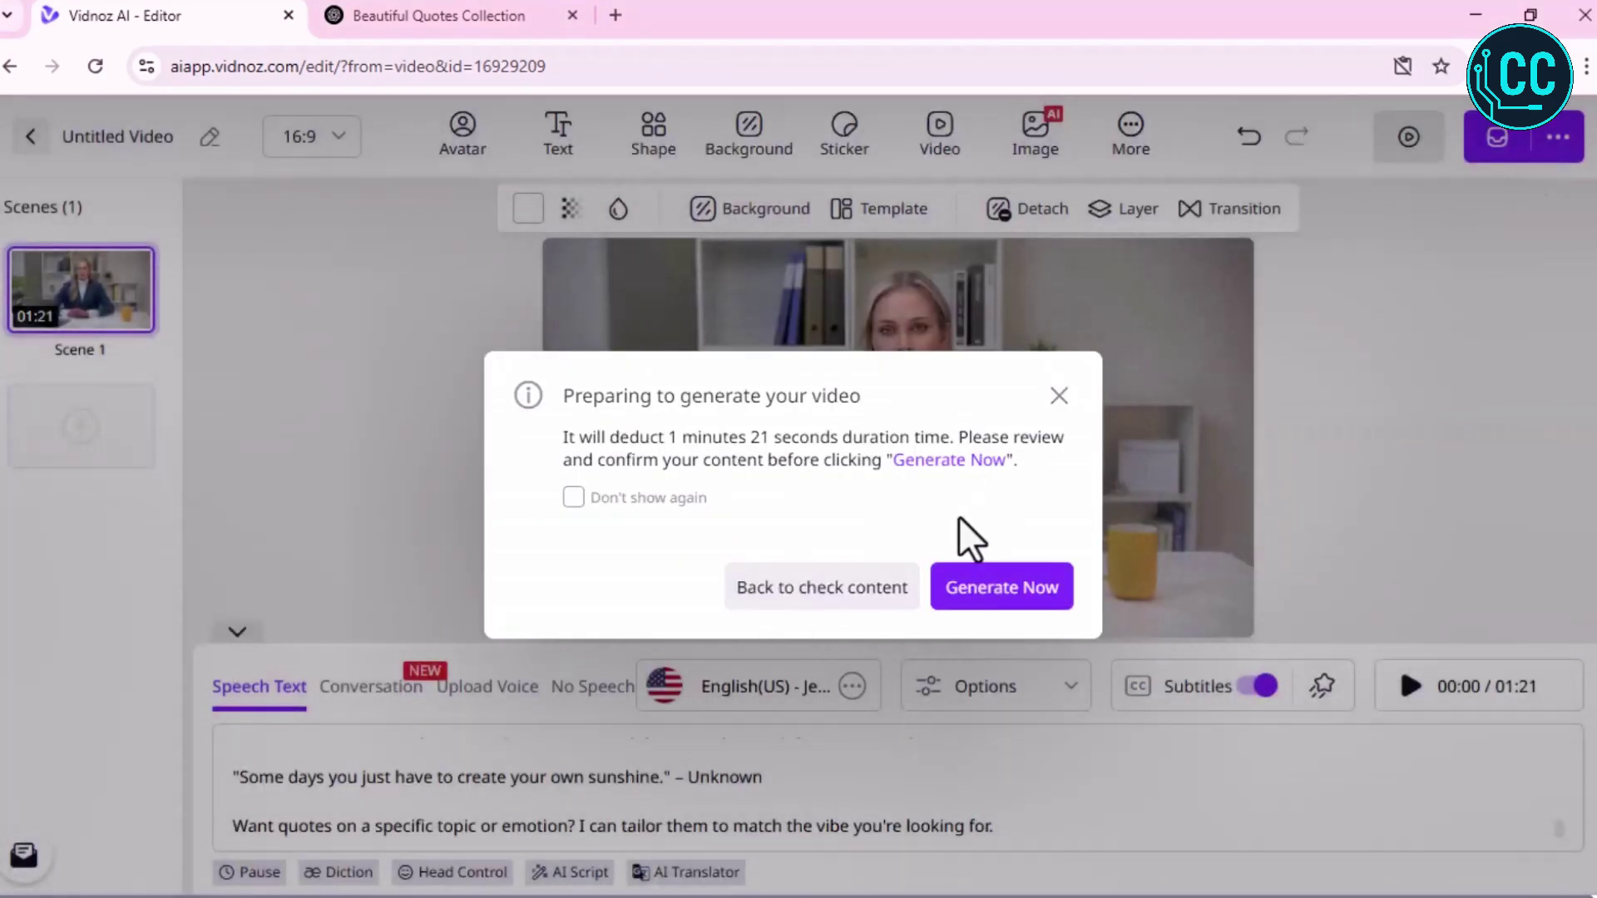
pyautogui.click(1058, 397)
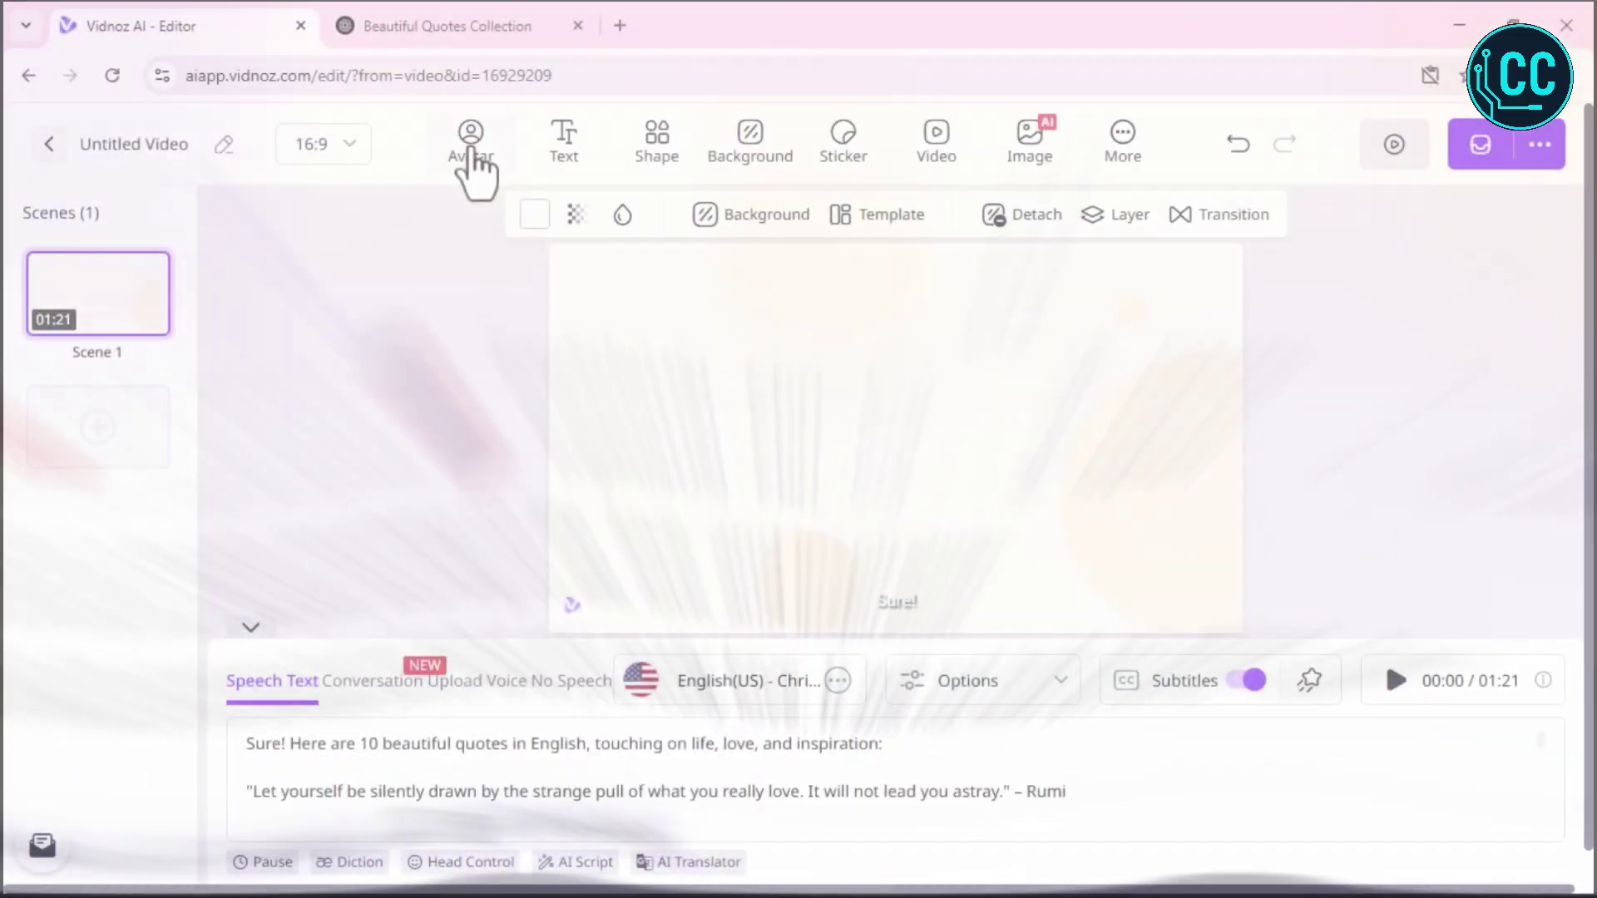
# Add the Avatar Lite model "Axel - Formal Side" to Scene 1 and play the scene preview
pyautogui.click(464, 140)
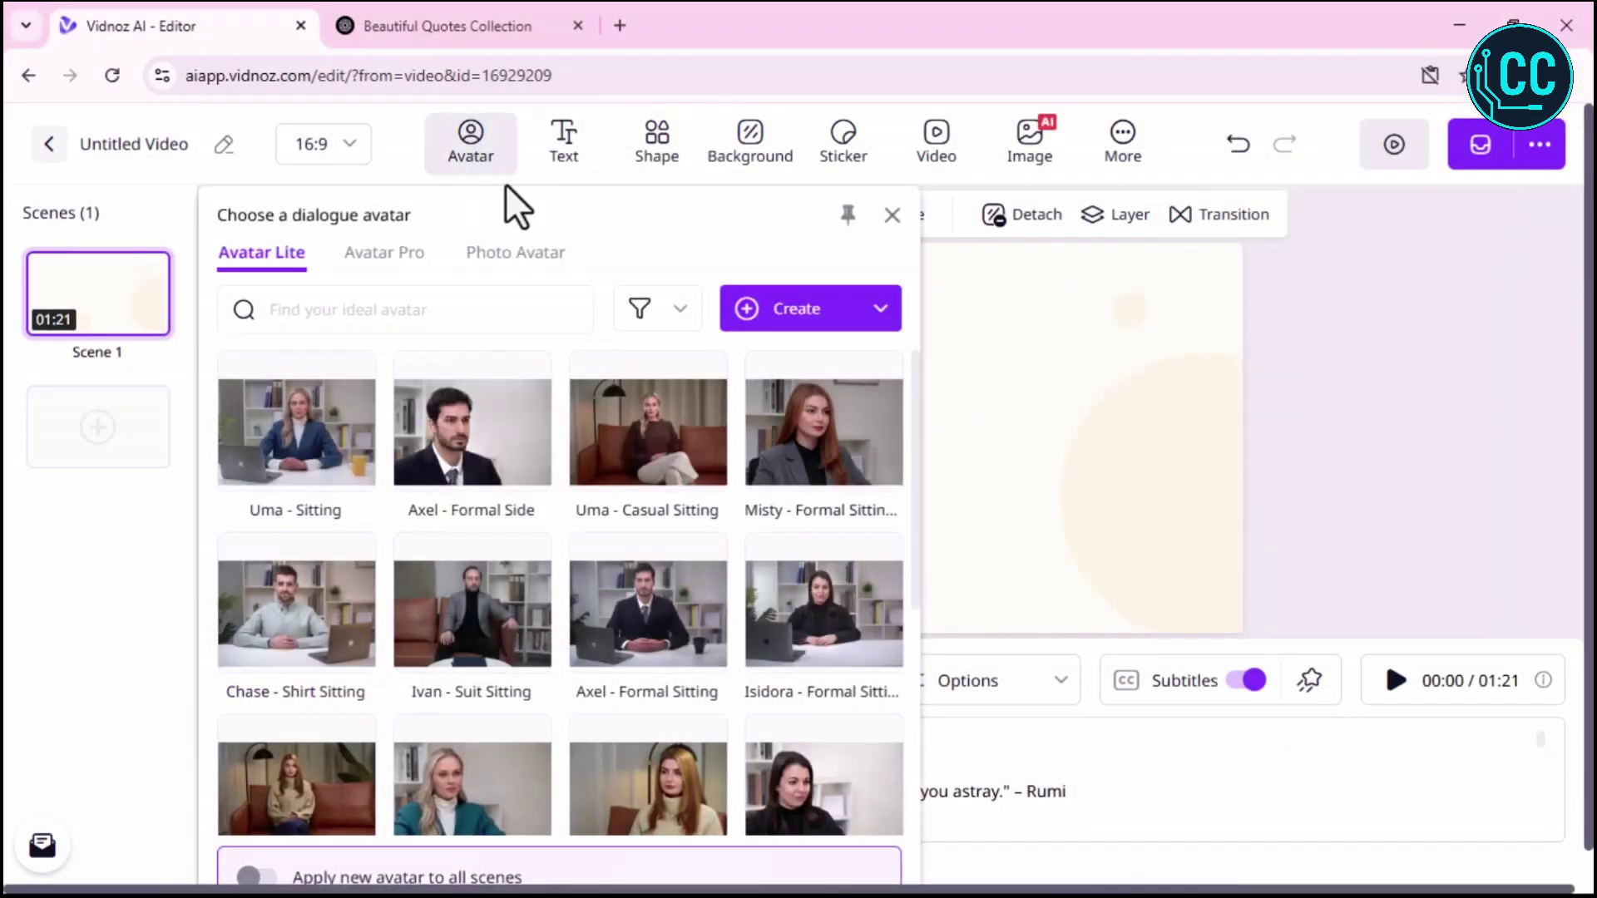
pyautogui.click(495, 448)
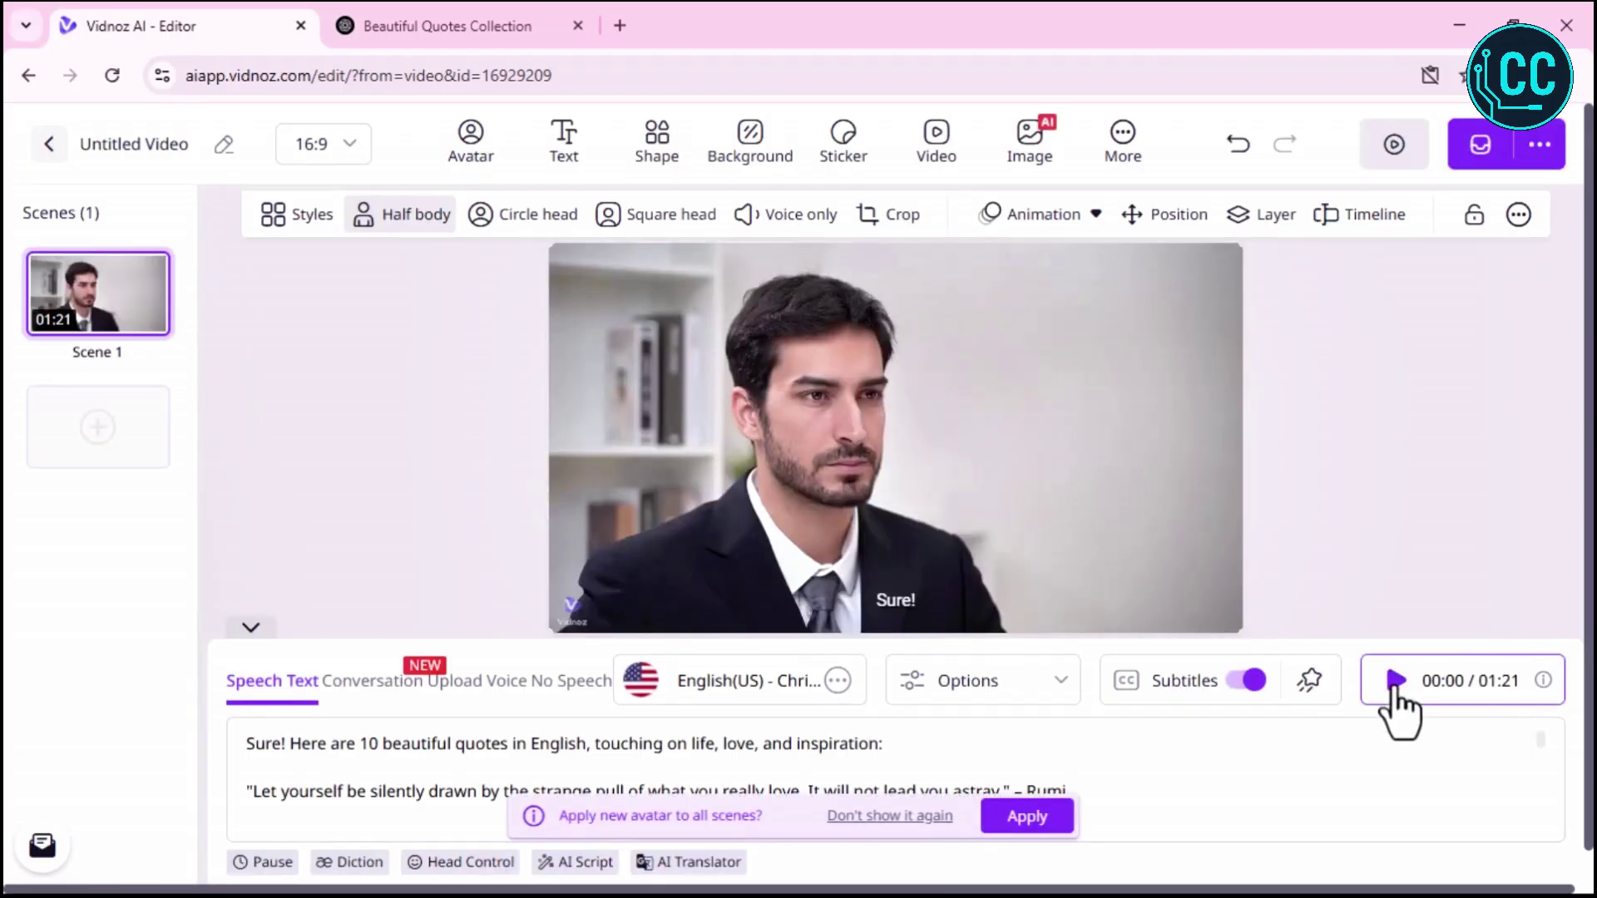
pyautogui.click(1385, 690)
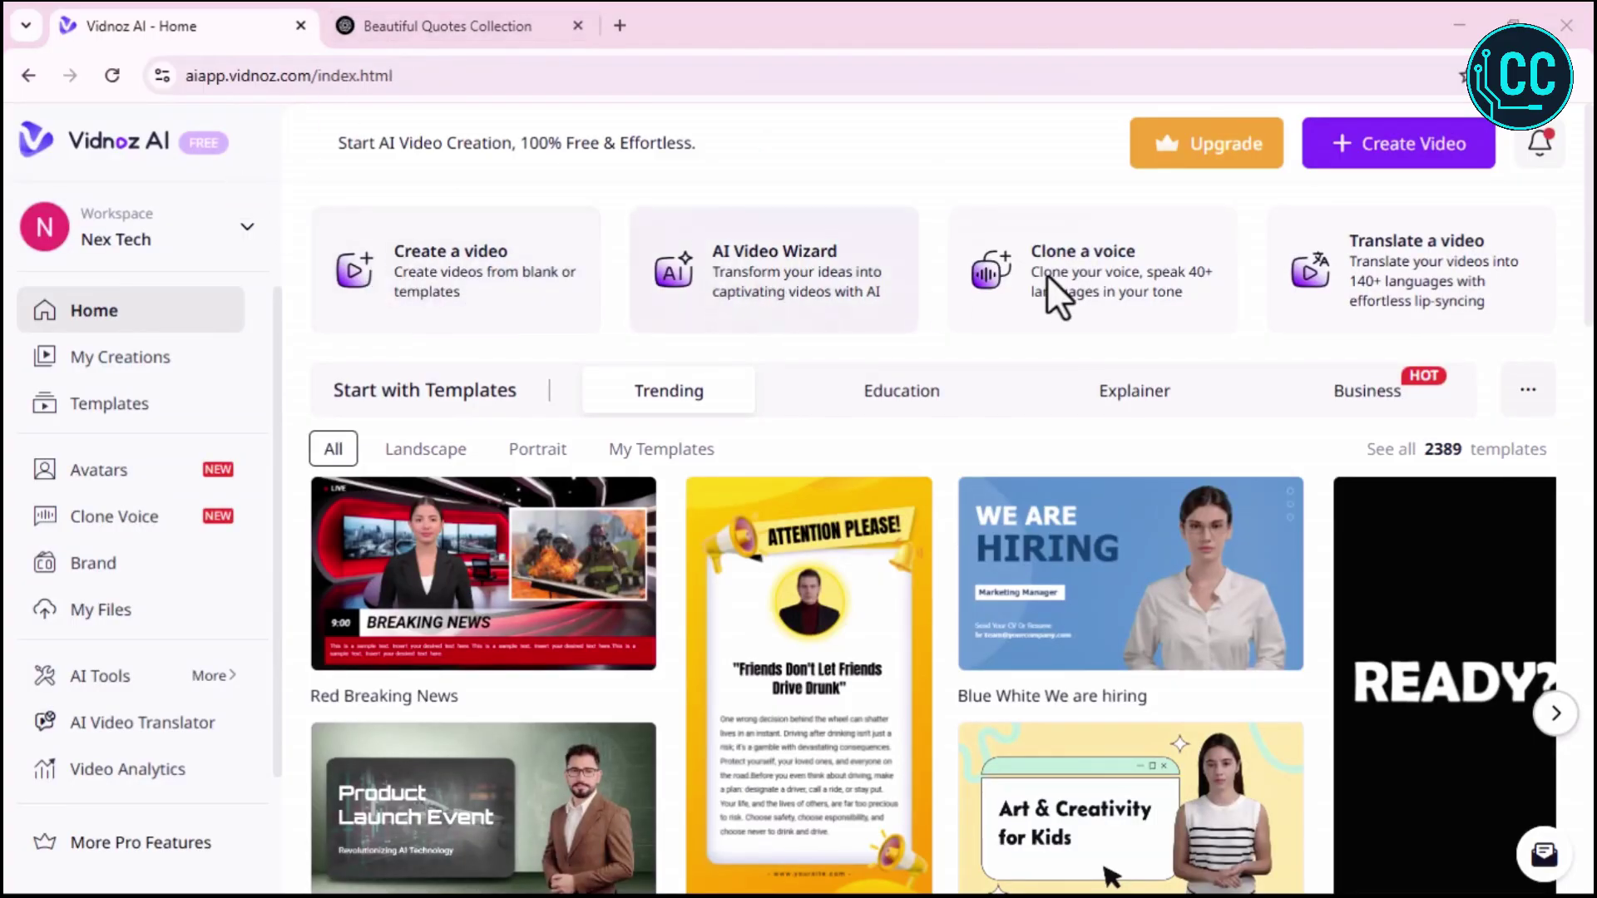
# Examine the Vidnoz home page's creation tools, templates, realistic avatars and recent creations
pyautogui.click(1364, 293)
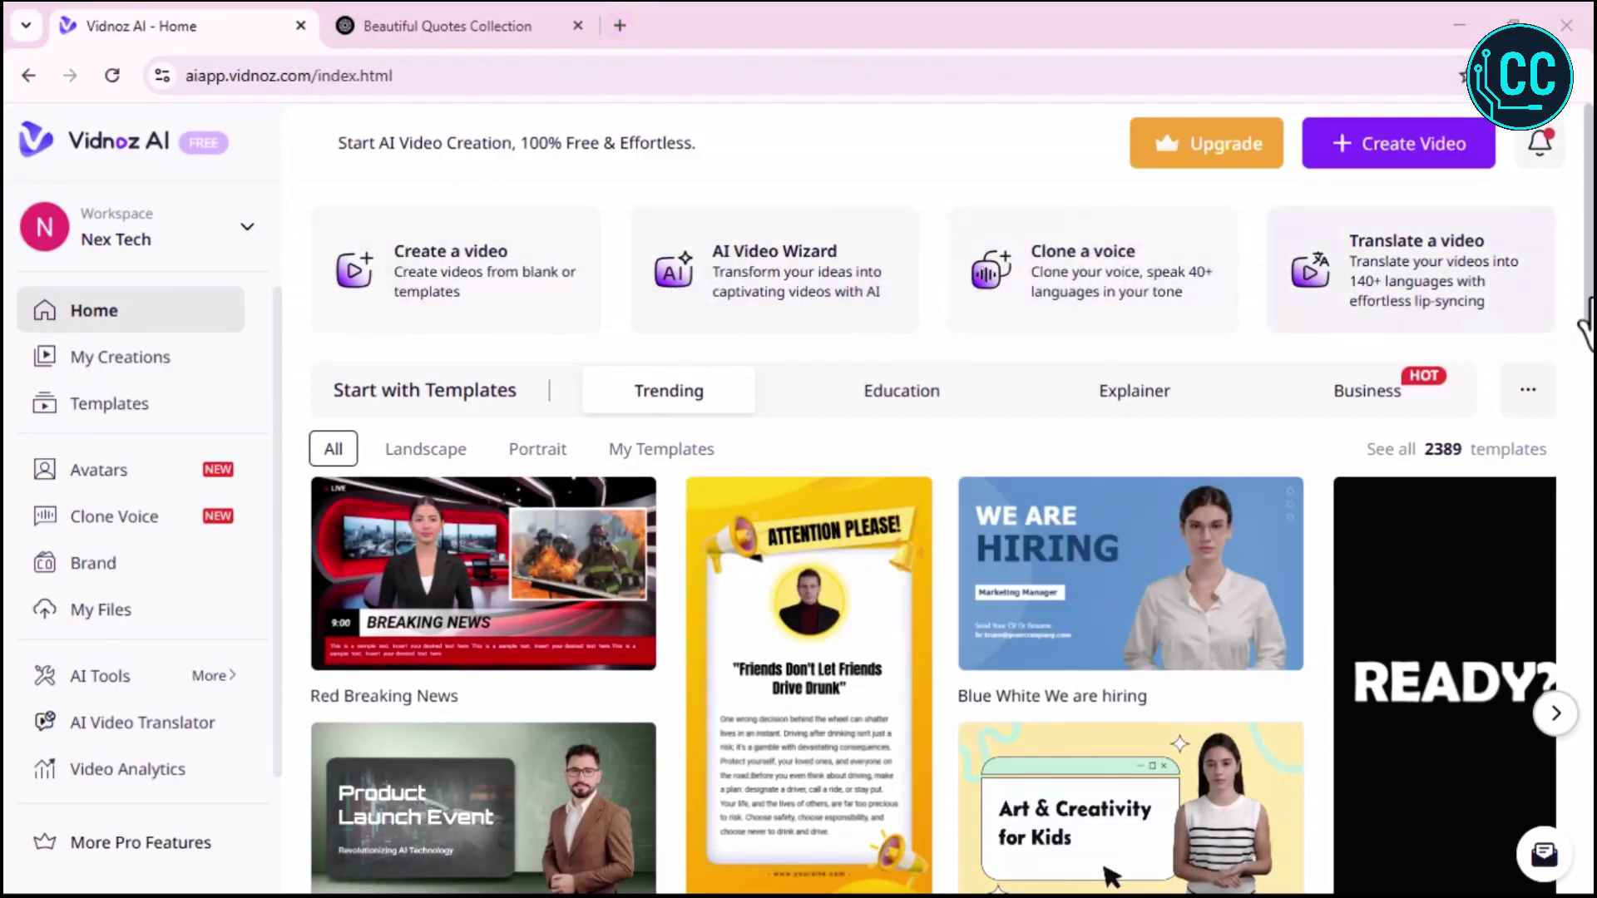
pyautogui.scroll(-5, 1438, 465)
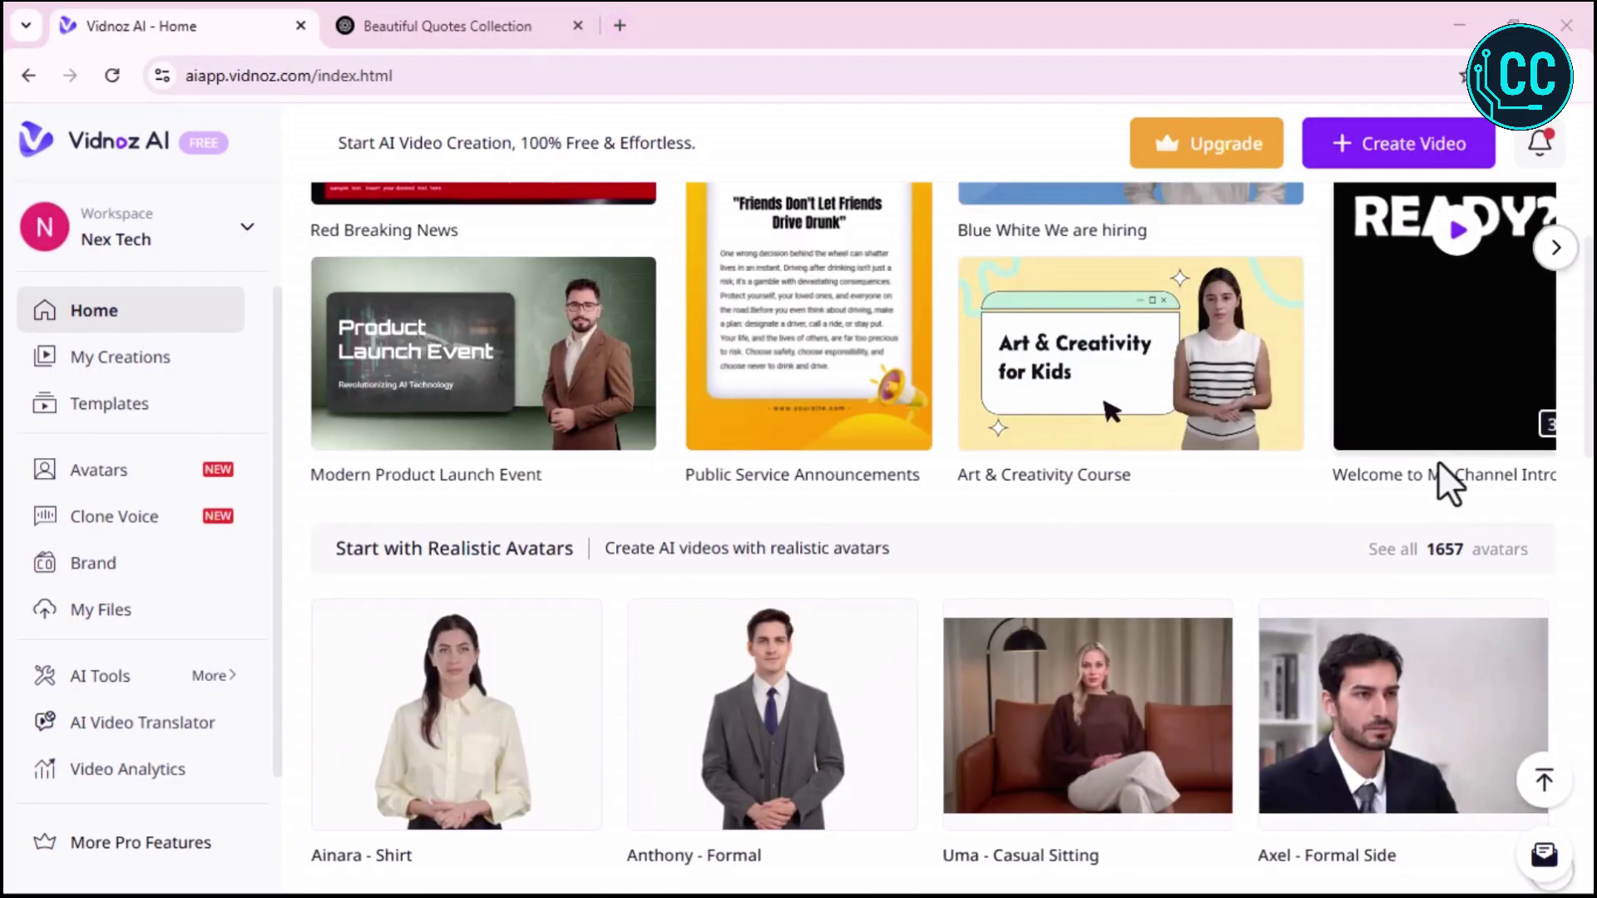
pyautogui.scroll(-8, 1439, 466)
pyautogui.scroll(-5, 1439, 461)
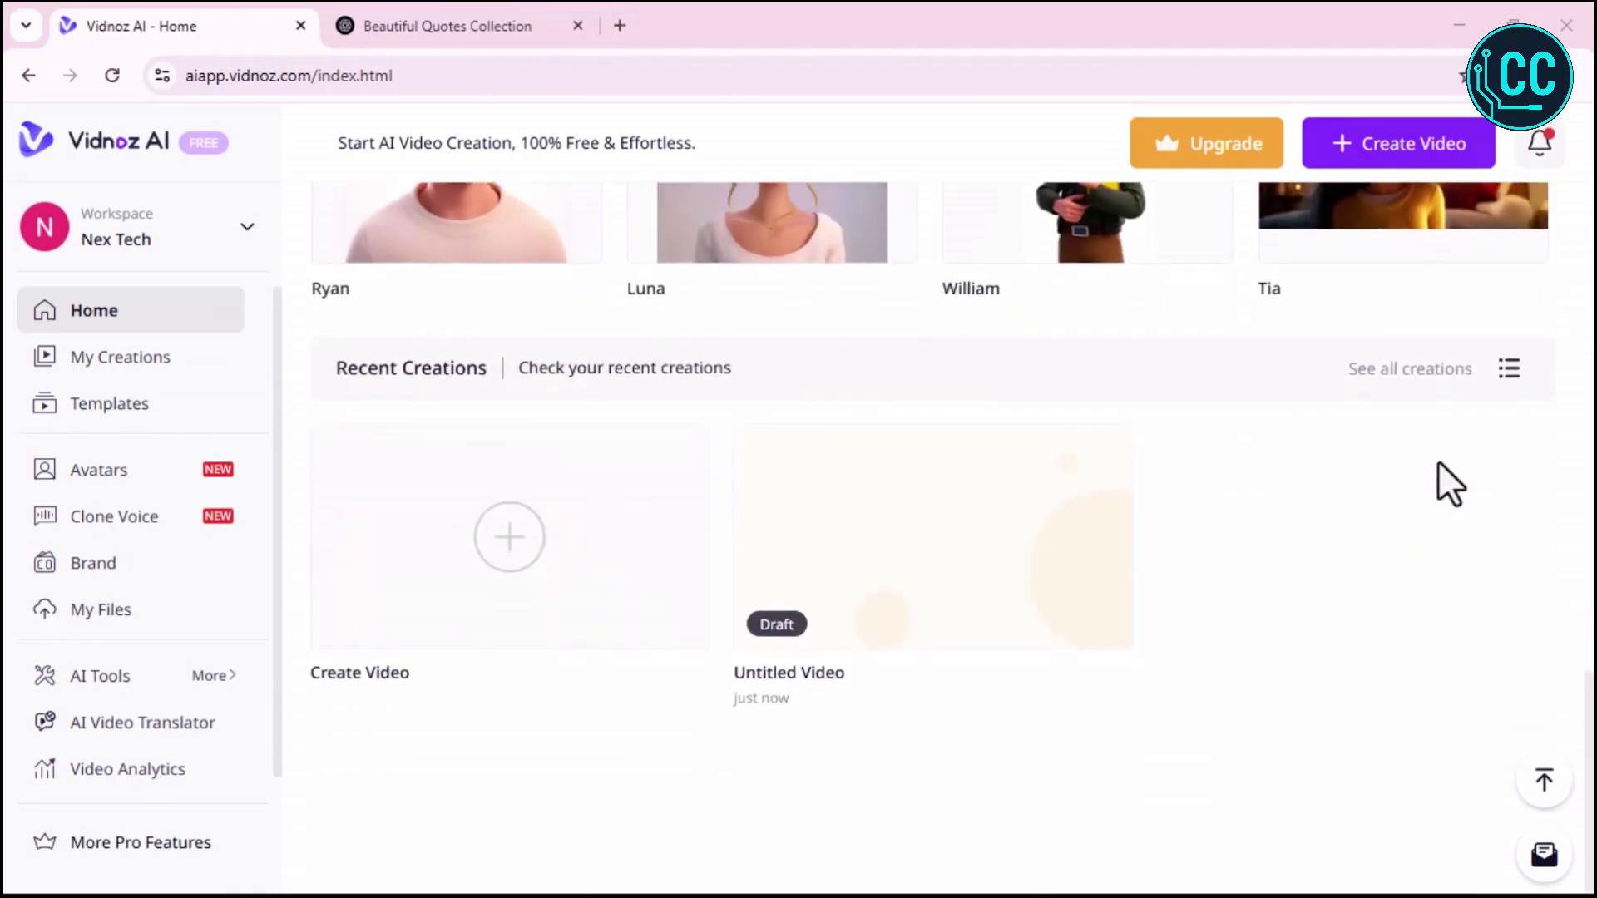
pyautogui.scroll(10, 1439, 460)
pyautogui.scroll(8, 1439, 461)
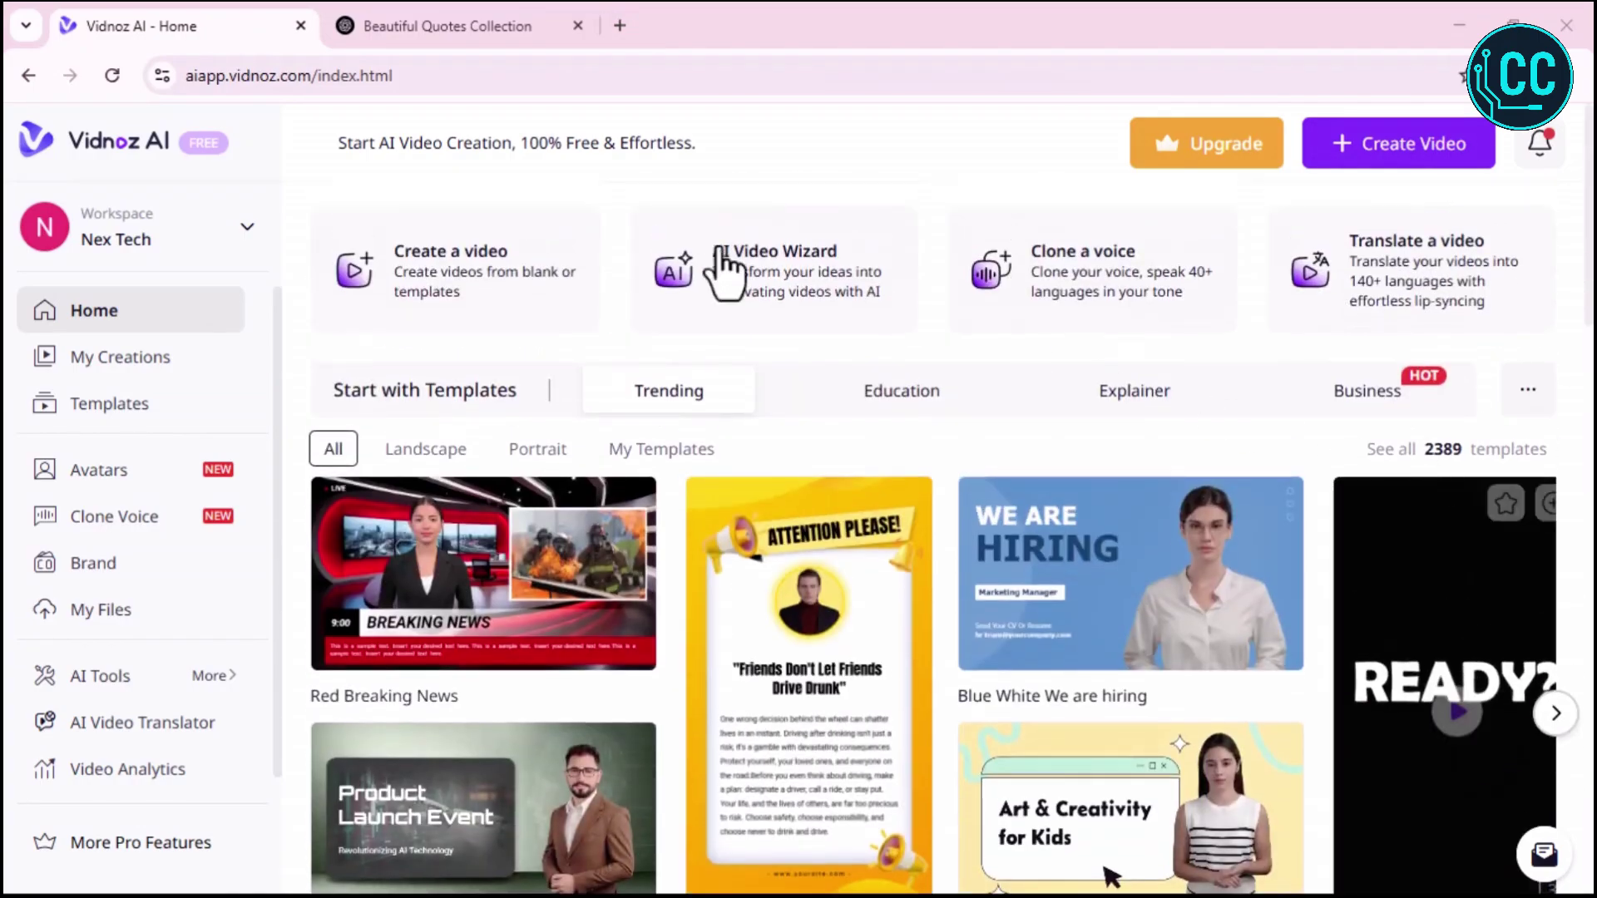